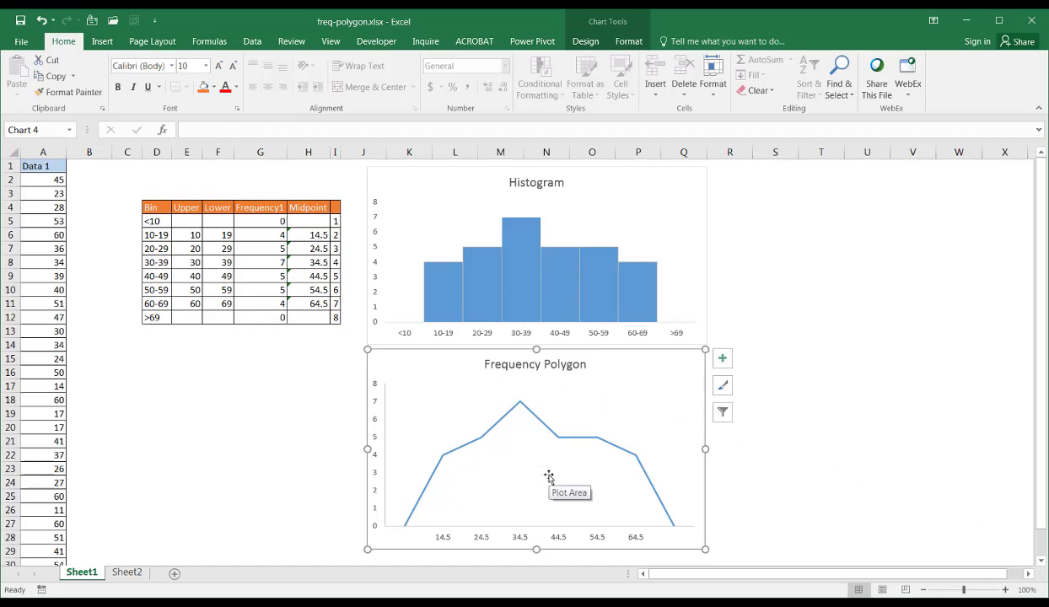
Step: Deselect the Frequency Polygon and Histogram charts and bring up the Format Shape pane
left_click(775, 510)
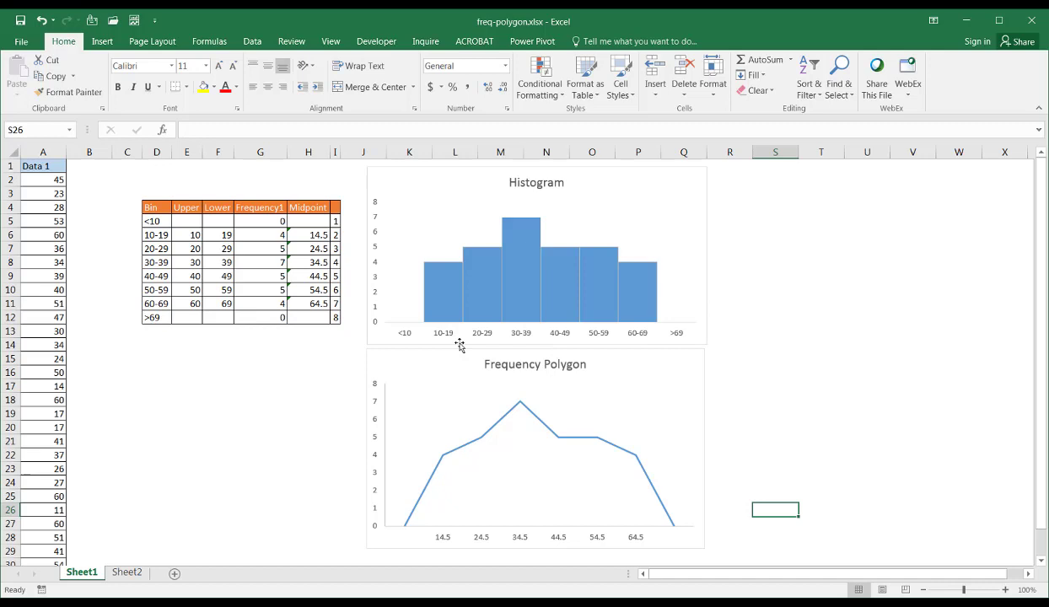
mouse_move(441, 299)
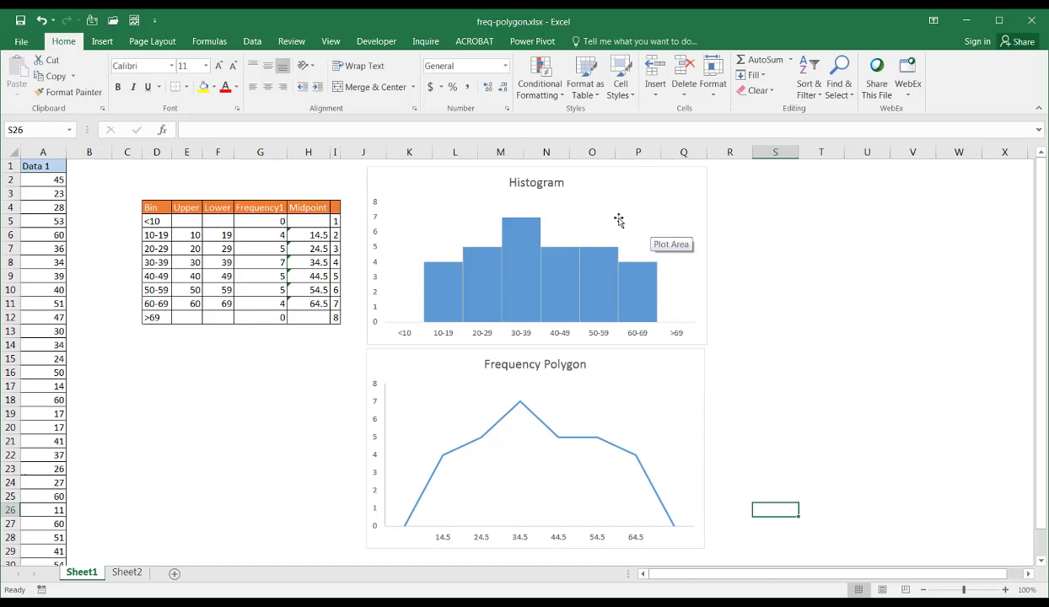
left_click(562, 214)
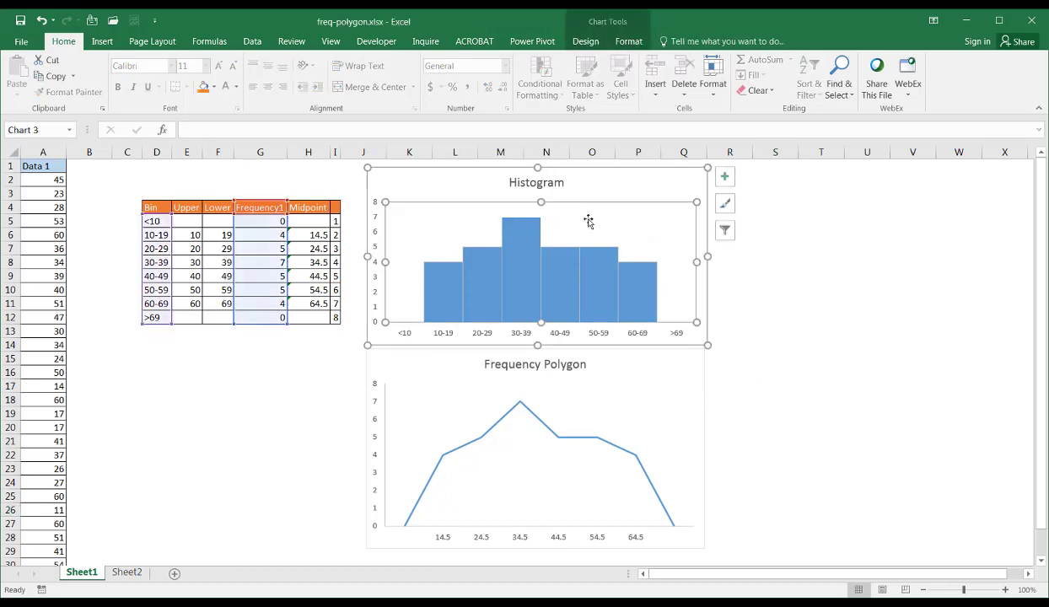
left_click(783, 363)
left_click(777, 400)
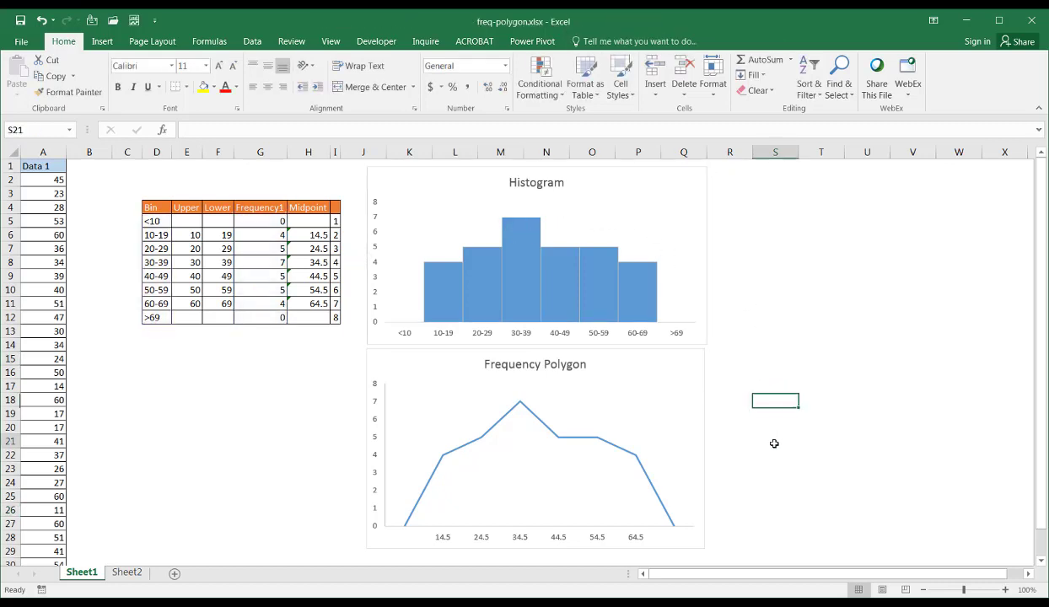
left_click(775, 442)
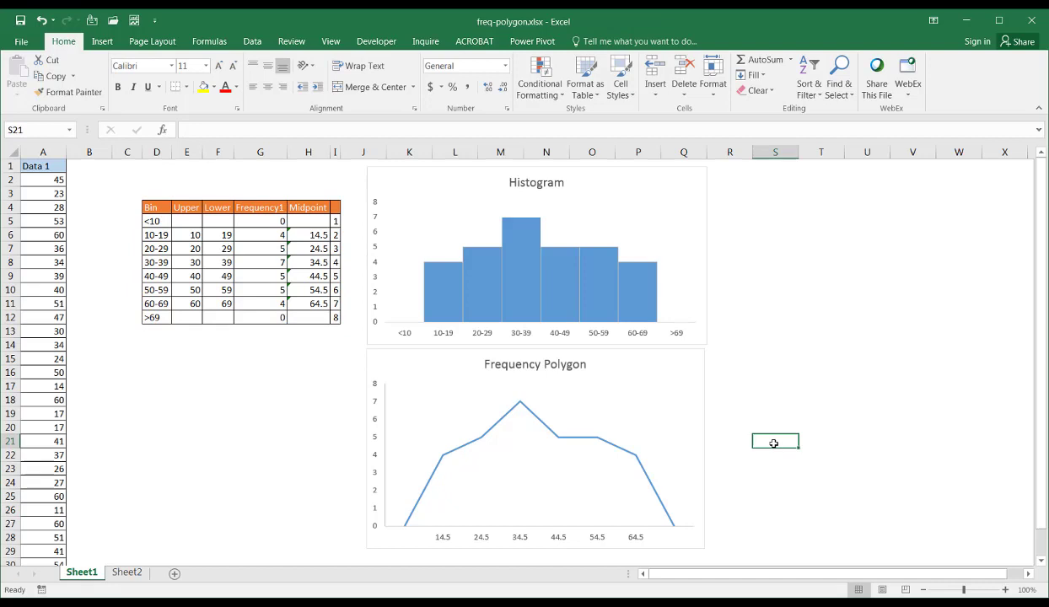
key("Up")
key("Up")
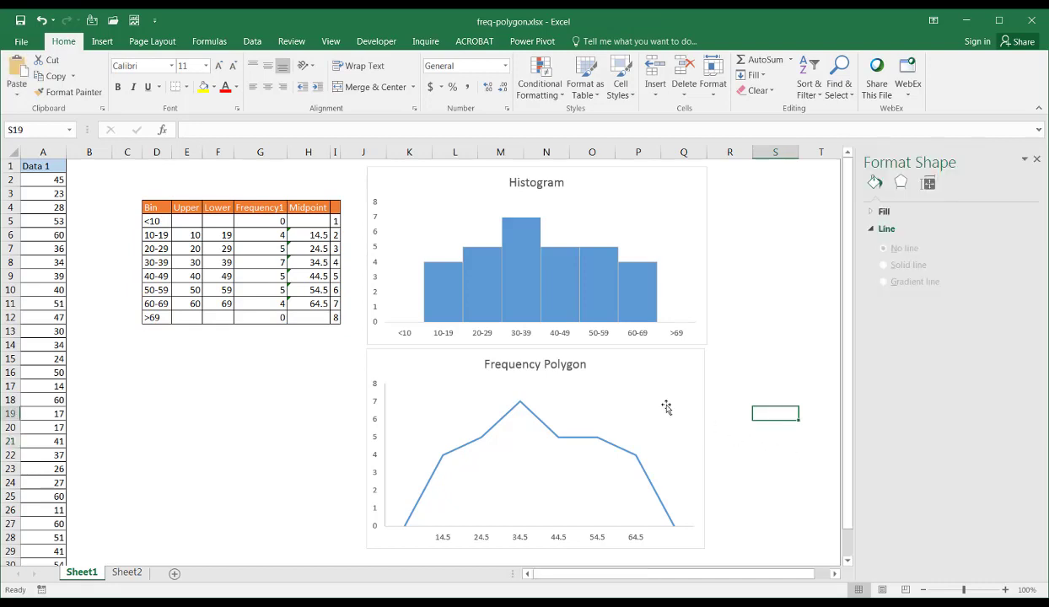
Step: Copy Sheet1's Data 1 column (45, 23, 28, 53, 60…) into cell A1 of Sheet2
left_click(45, 150)
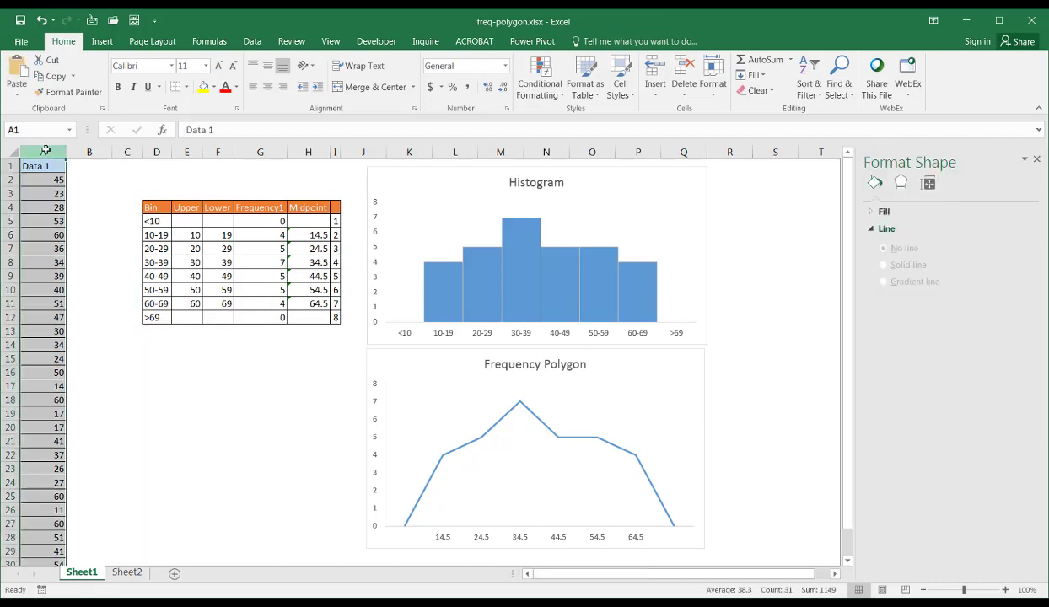
key("ctrl+c")
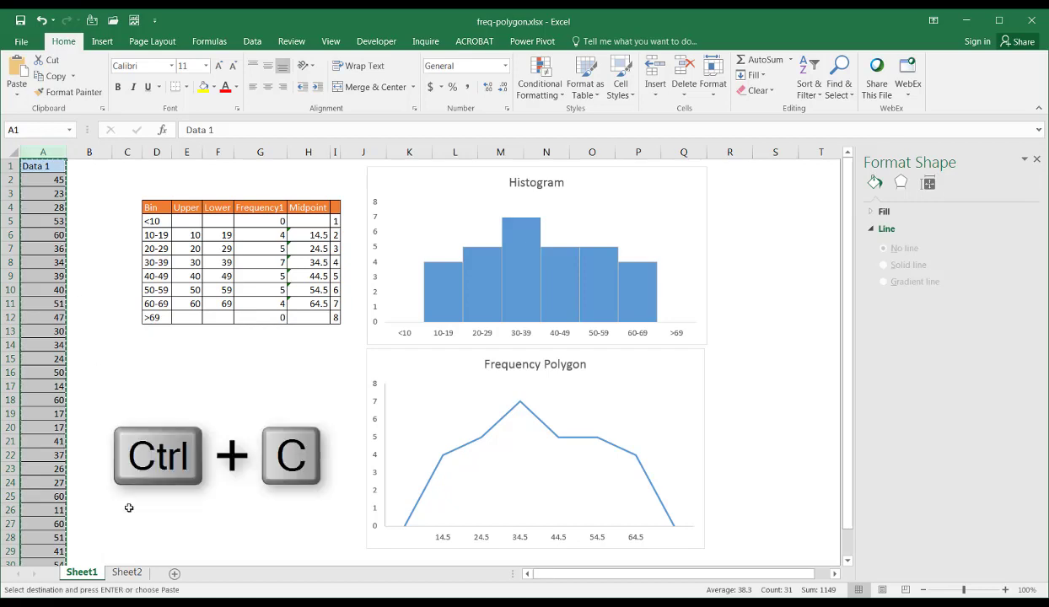
left_click(129, 575)
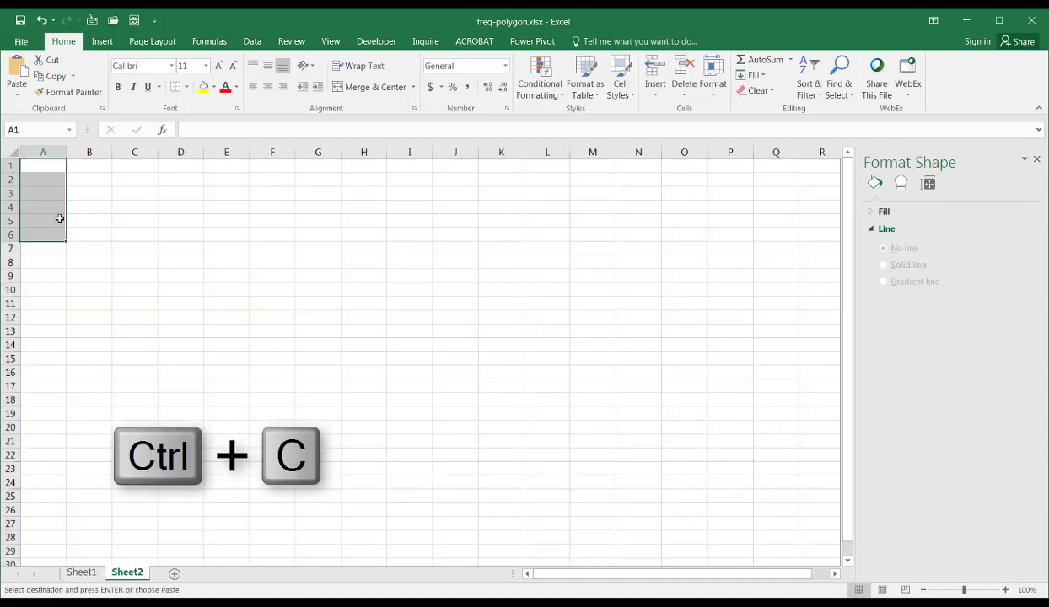
left_click(47, 166)
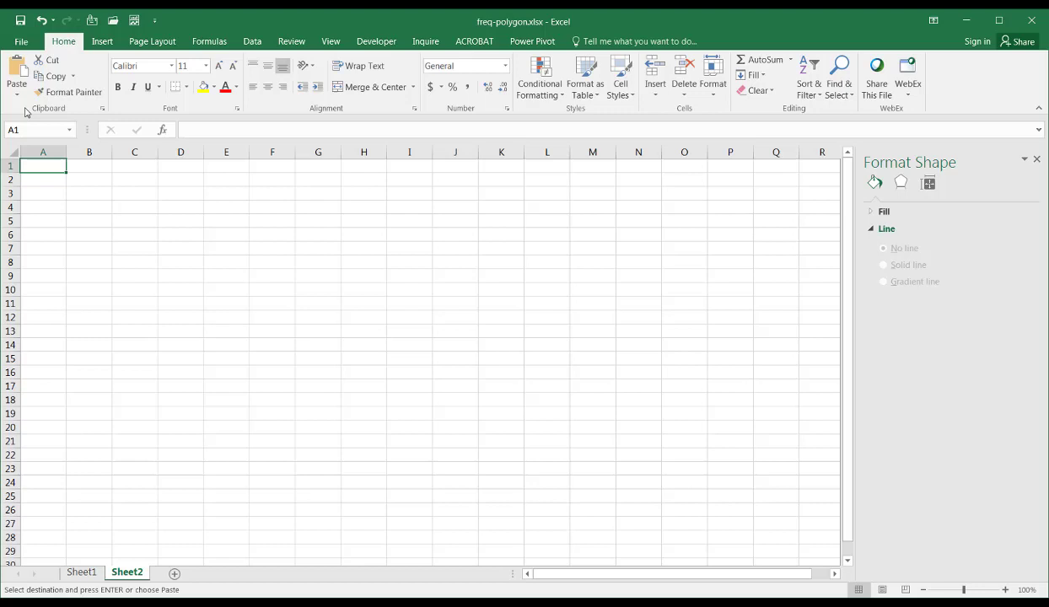
key("ctrl+v")
left_click(136, 221)
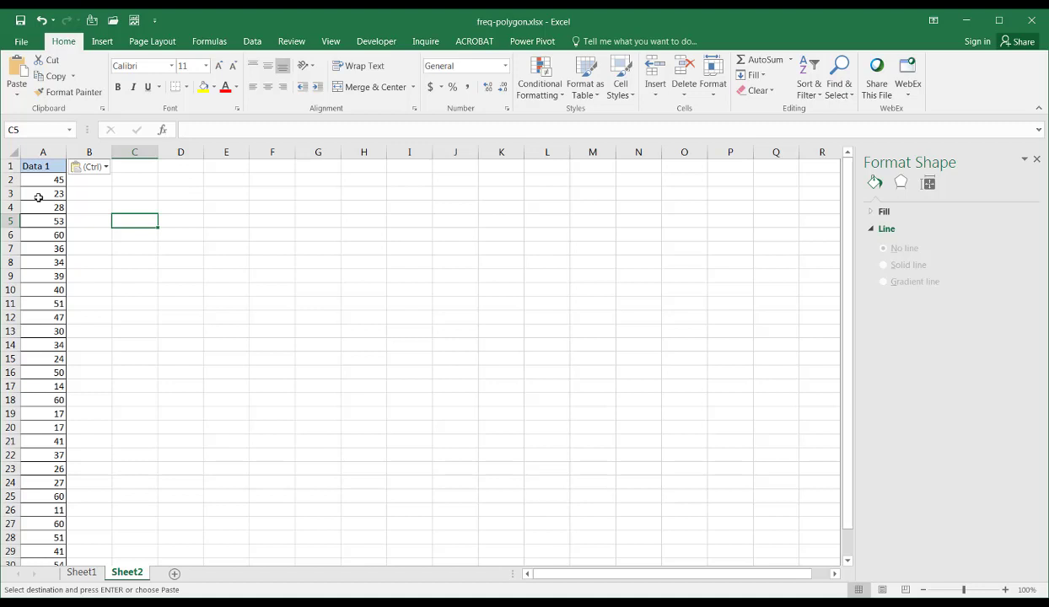
left_click(39, 203)
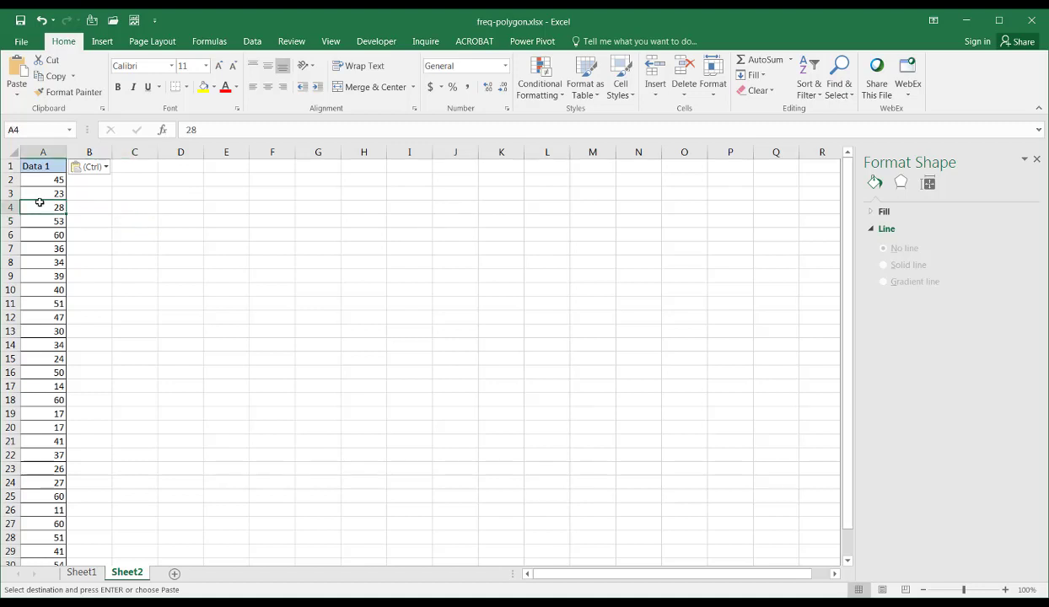
left_click(31, 209)
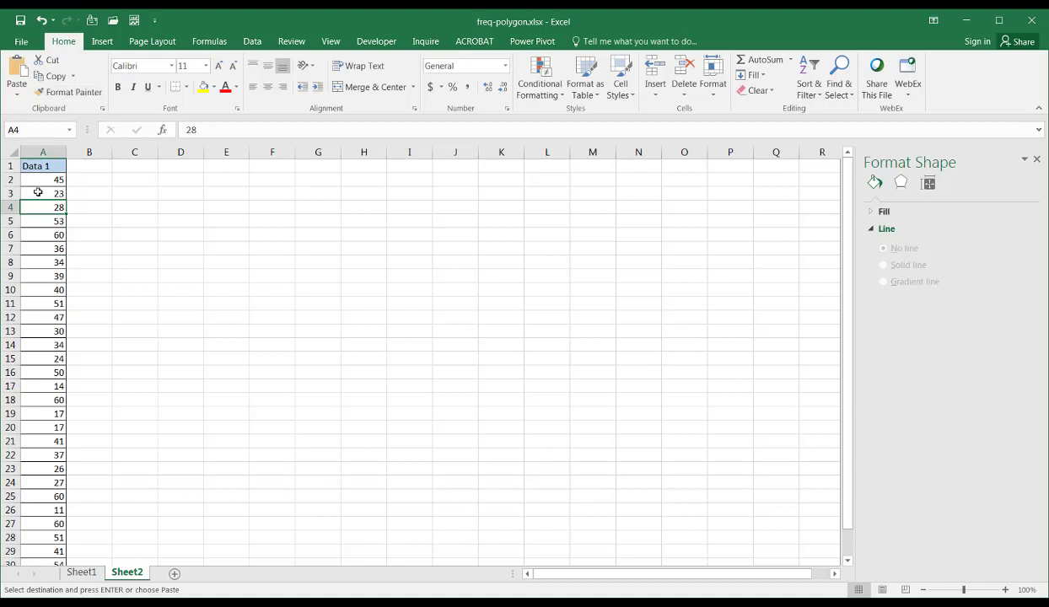
Step: Insert a PivotTable on the existing worksheet at location Sheet2!$C$3
left_click(98, 41)
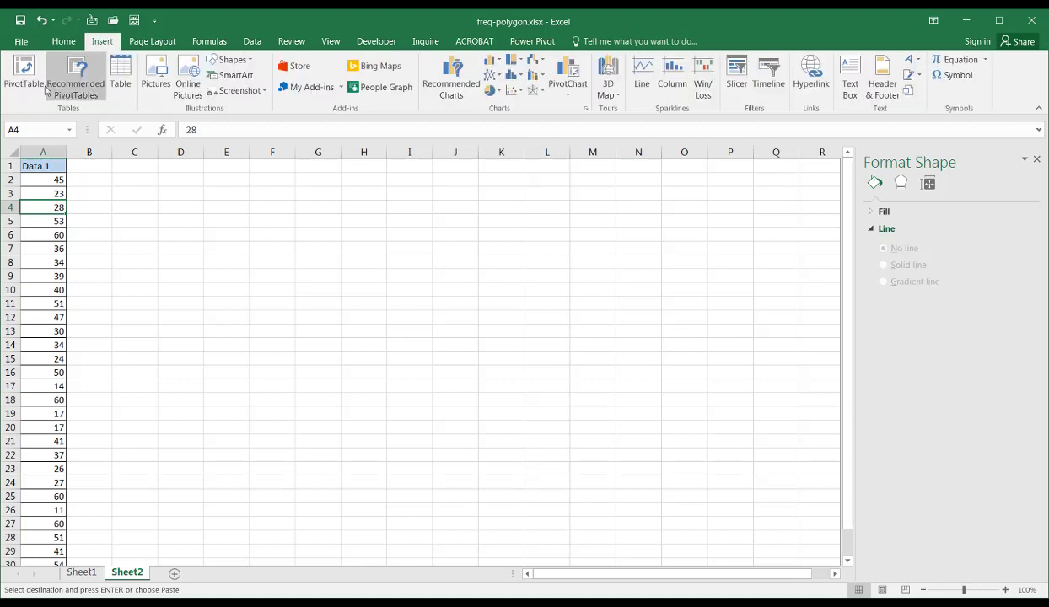
left_click(23, 75)
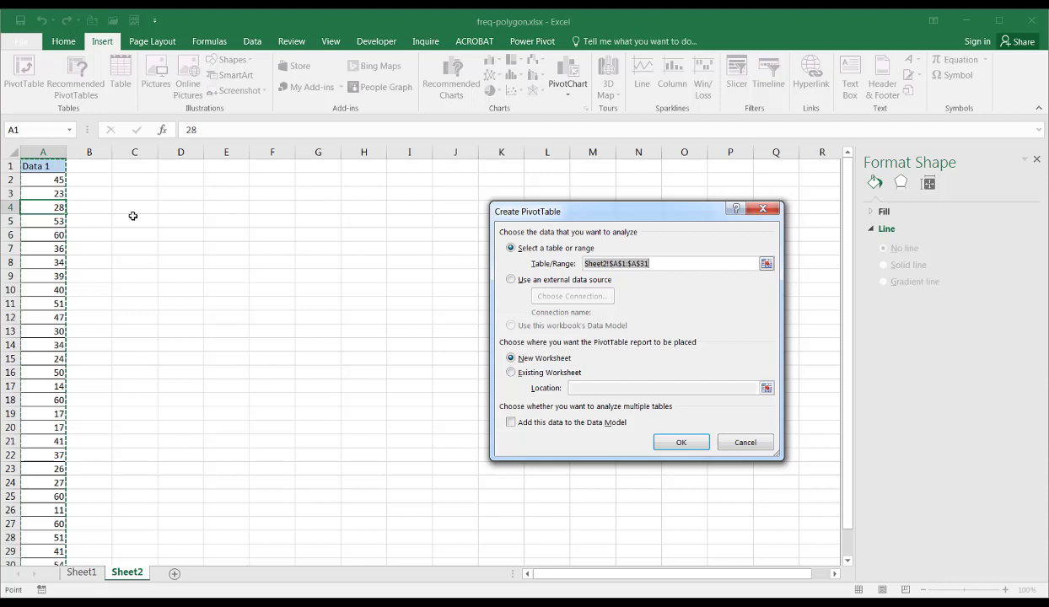
left_click(512, 373)
left_click(581, 388)
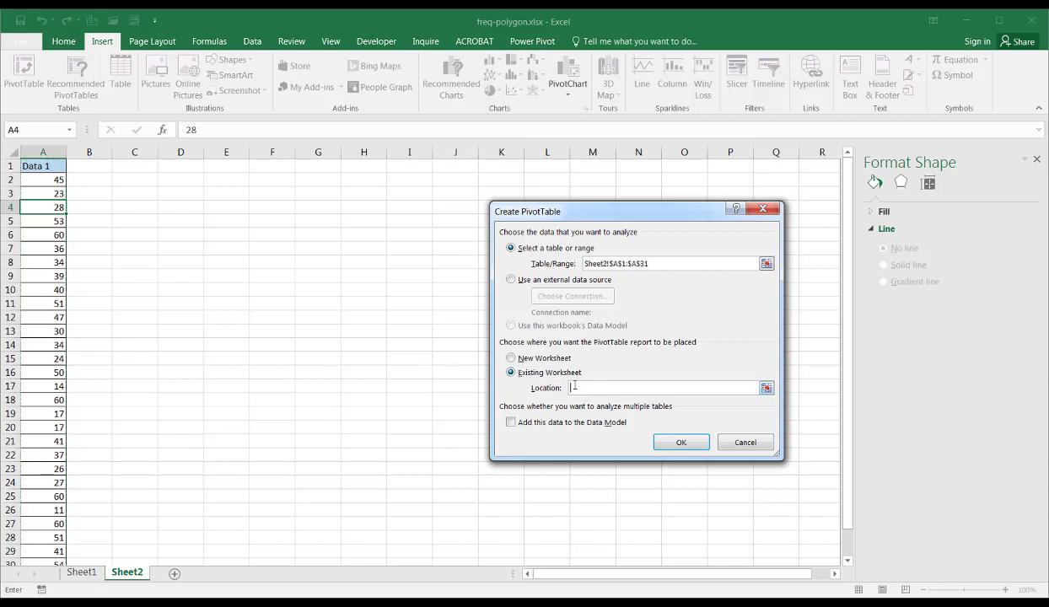
left_click(121, 194)
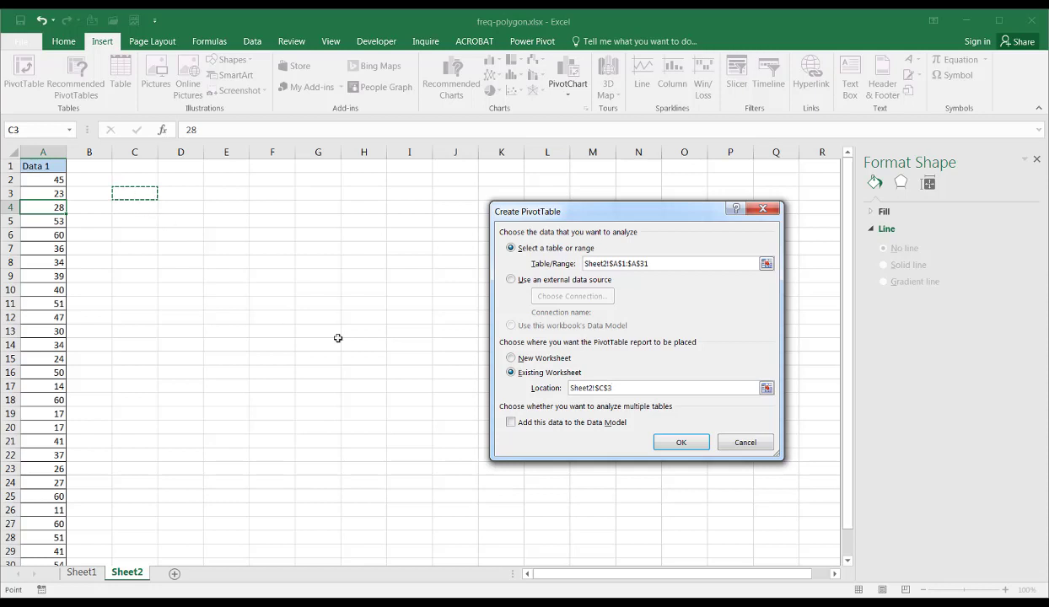
left_click(679, 442)
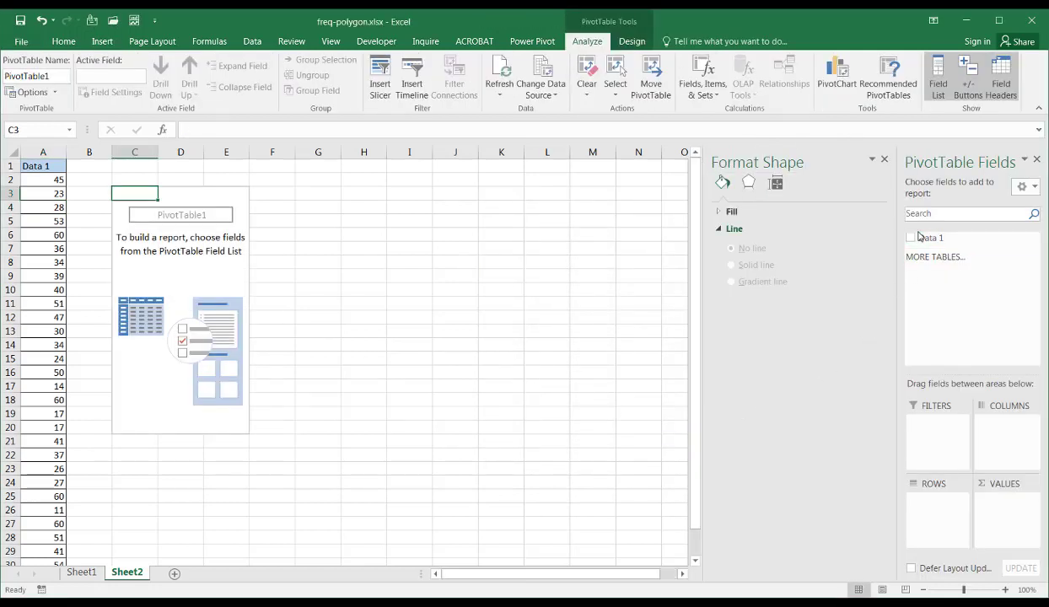
Step: Add Data 1 to both Rows and Values, giving a Sum of Data 1 totalling 1149
left_click_drag(924, 238, 917, 514)
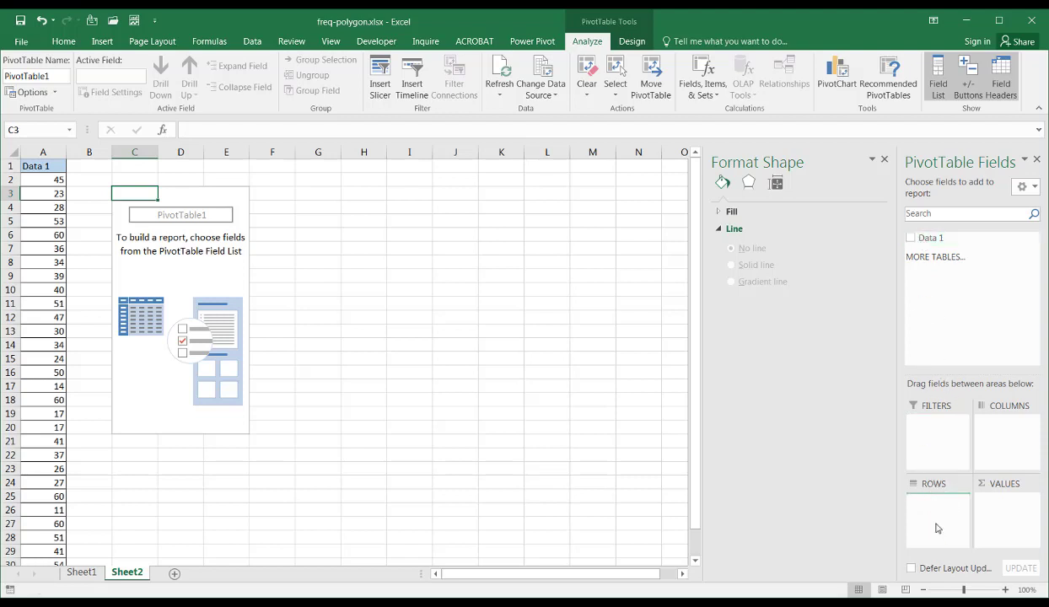
left_click_drag(926, 237, 1007, 519)
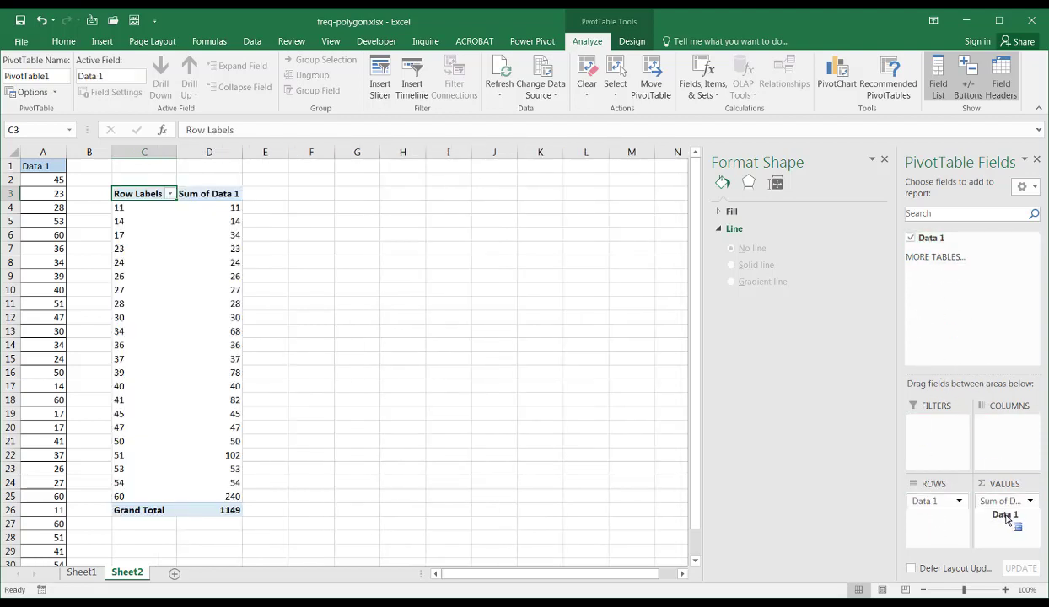
left_click(123, 236)
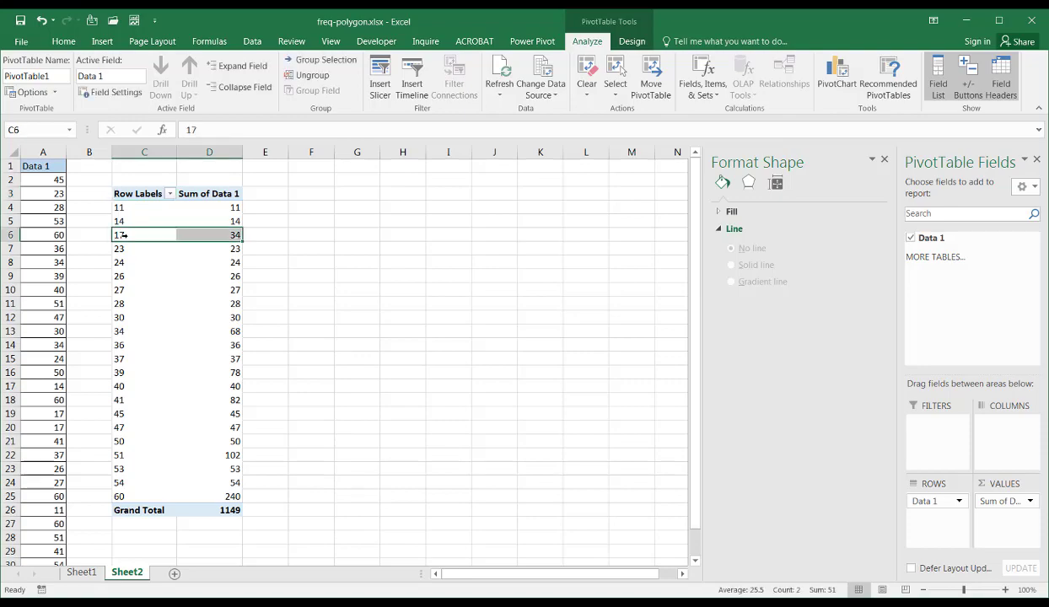
Step: Group the PivotTable row labels by 10, from 10–19 through 60–70
right_click(123, 236)
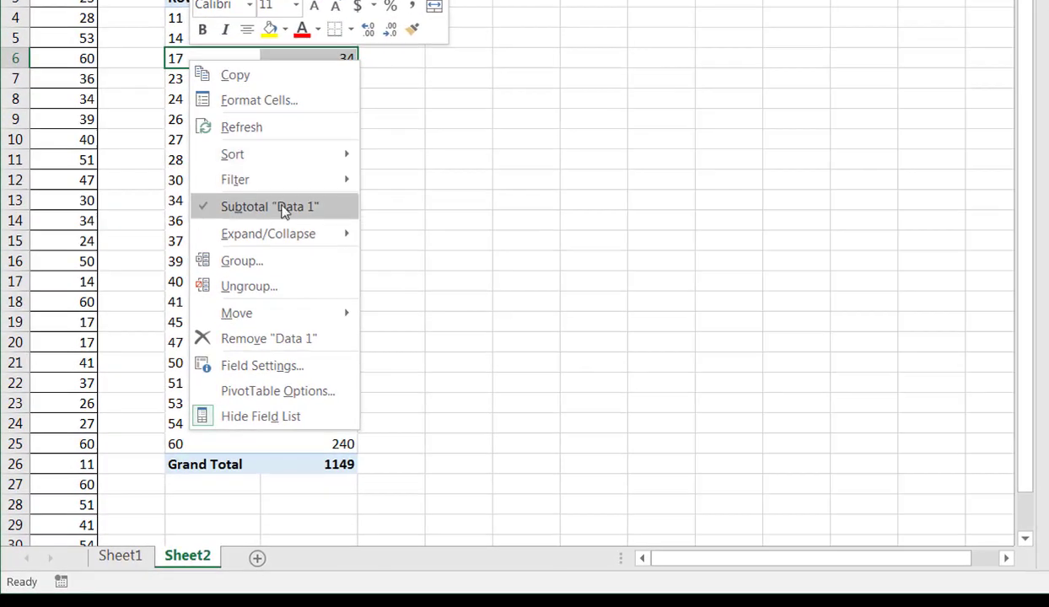
left_click(286, 263)
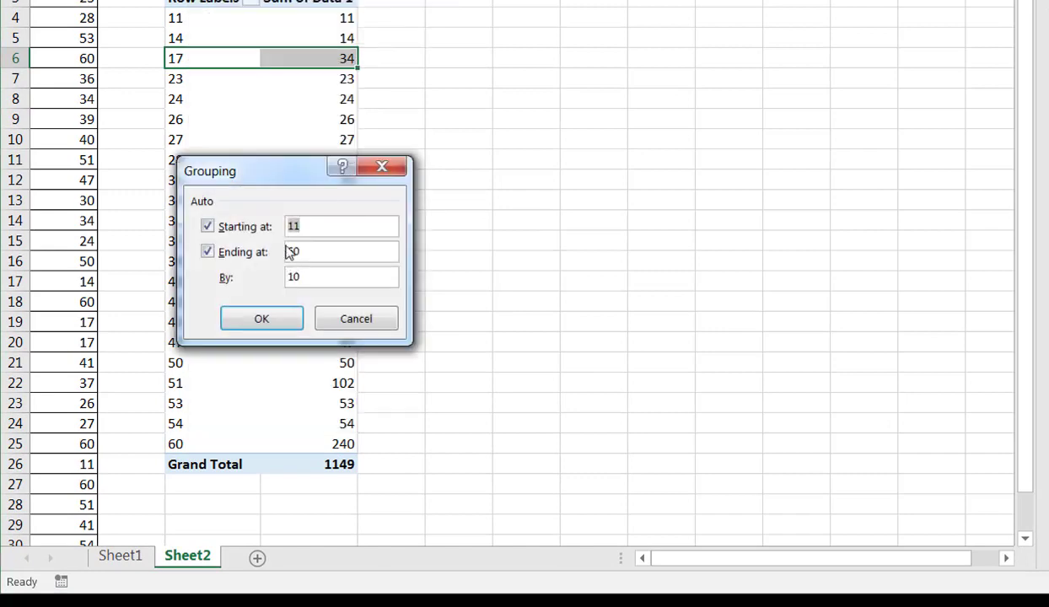
key("BackSpace")
key("BackSpace")
left_click_drag(309, 253, 263, 253)
type("7")
left_click(274, 326)
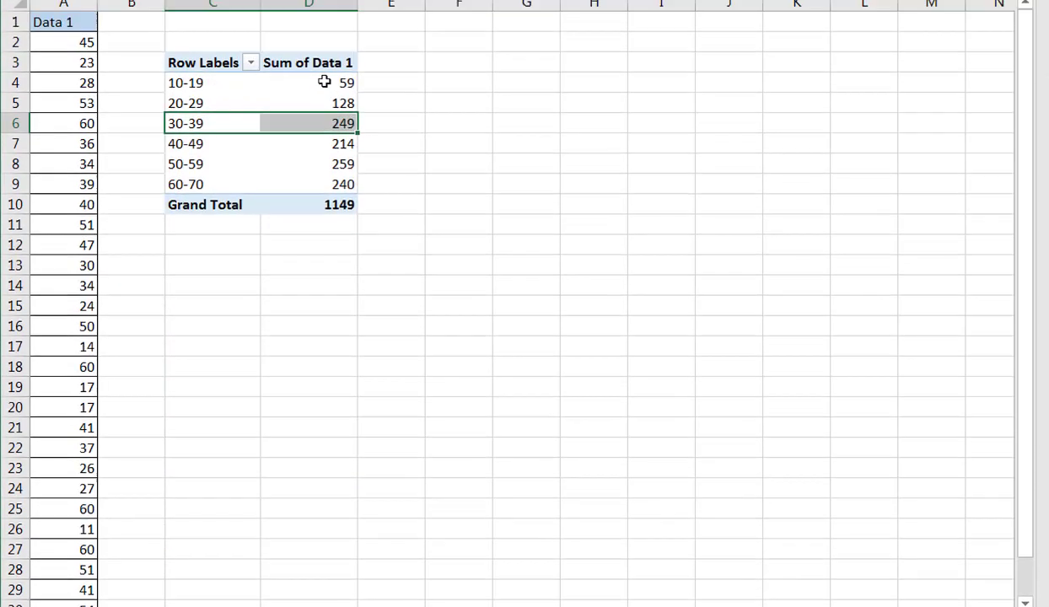
mouse_move(324, 17)
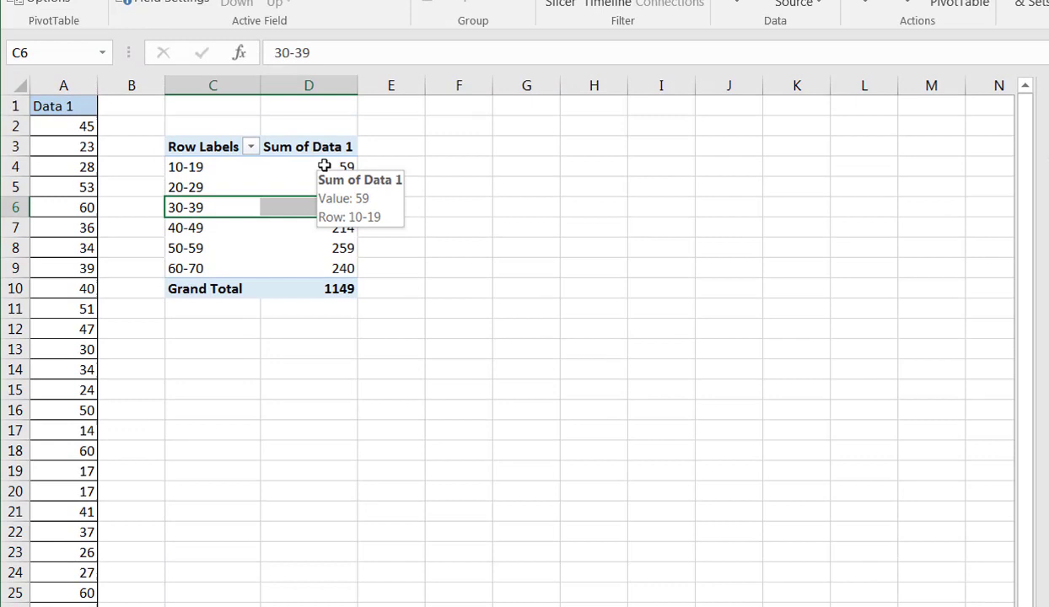
left_click(325, 166)
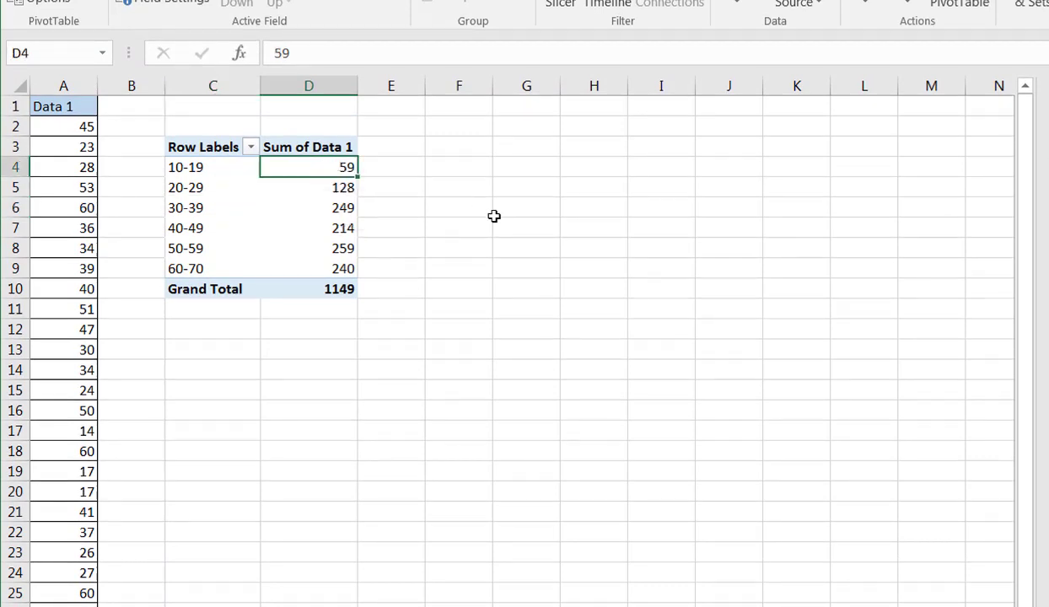
mouse_move(330, 170)
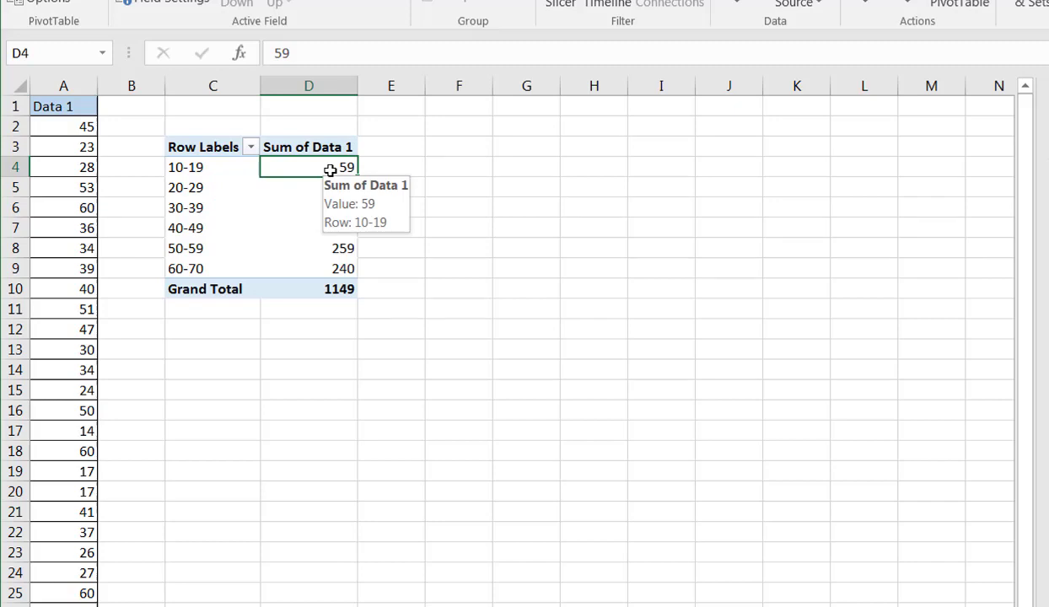
Step: Summarize Data 1 by Count instead of Sum, showing 4, 5, 7, 5, 5, 4 per bin
right_click(330, 169)
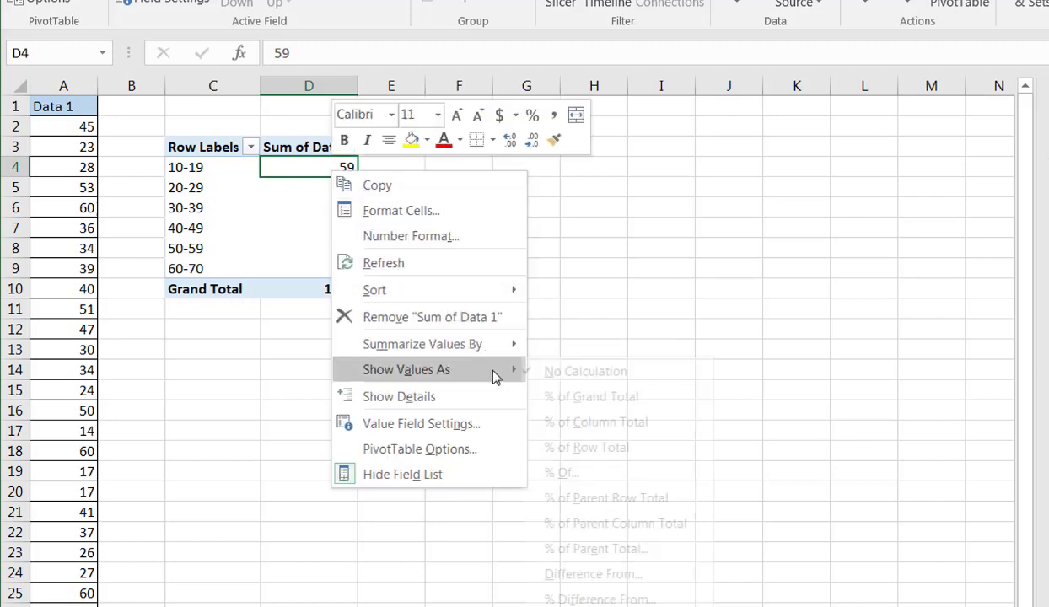
mouse_move(501, 344)
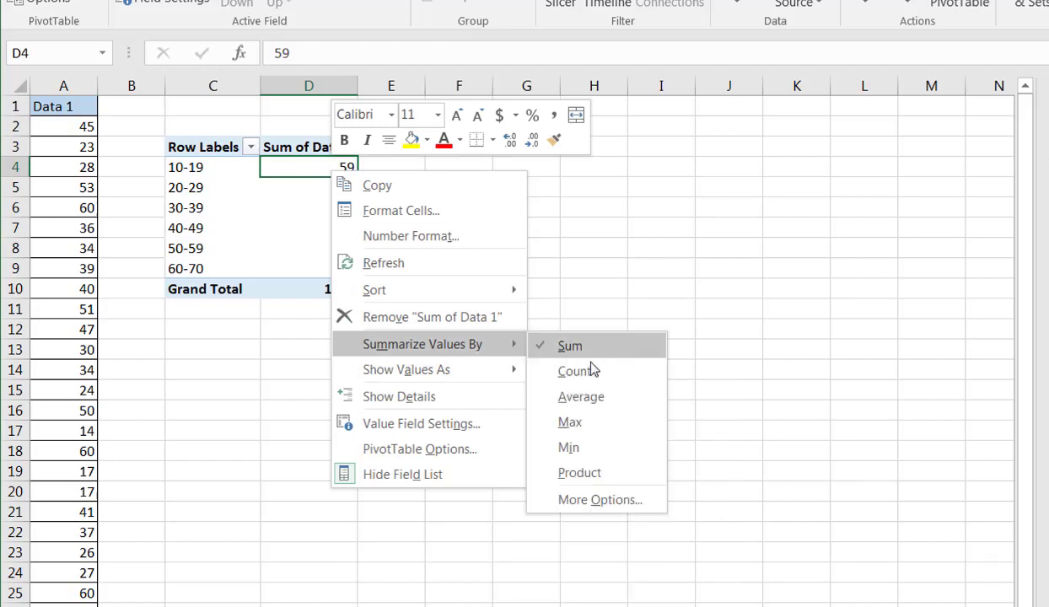
left_click(593, 367)
left_click(582, 364)
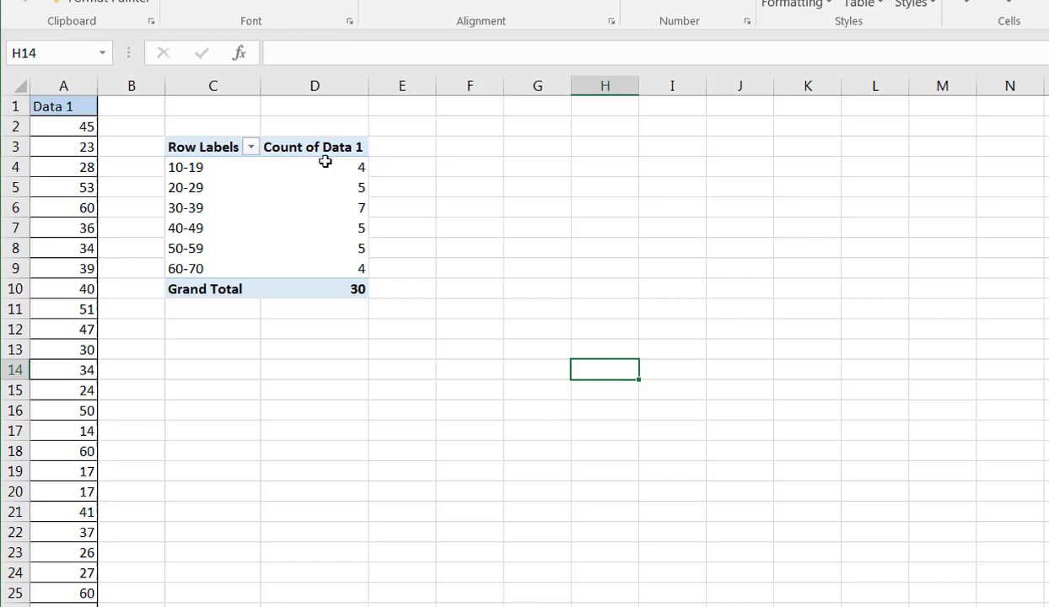
mouse_move(328, 164)
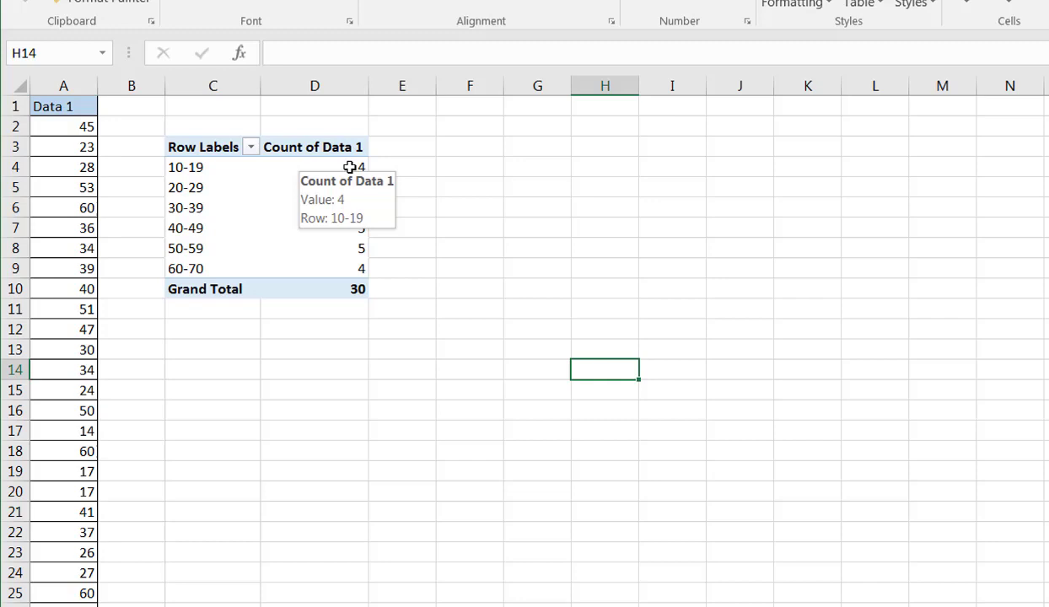
double_click(350, 167)
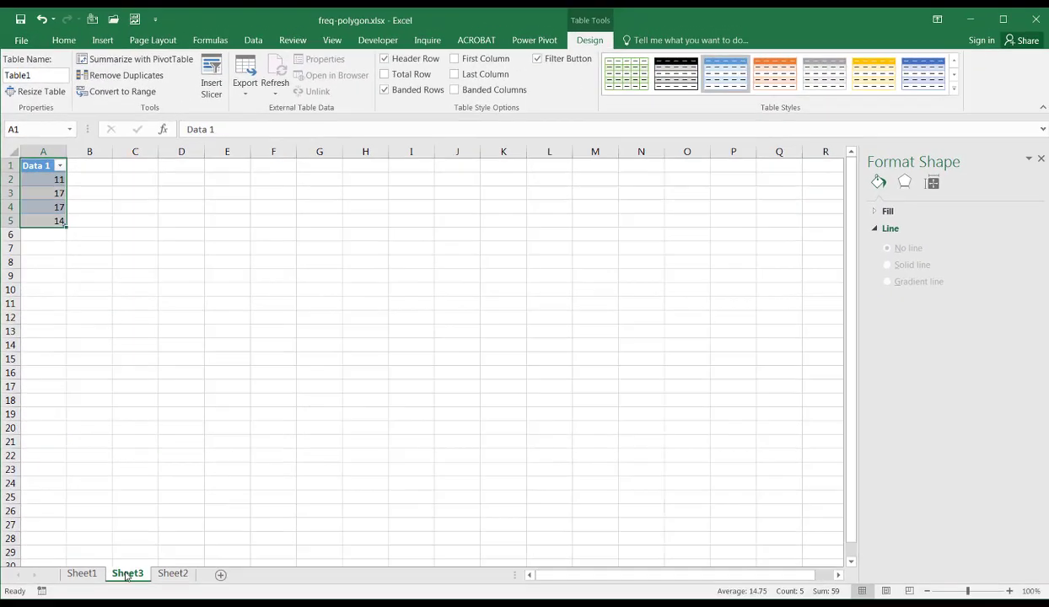
right_click(127, 573)
left_click(160, 423)
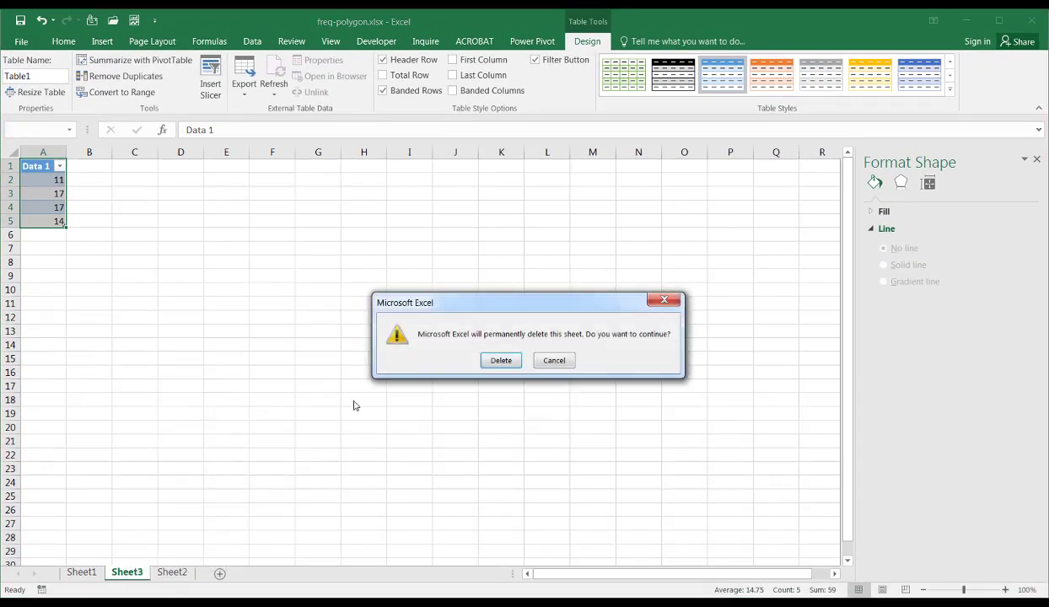
left_click(500, 361)
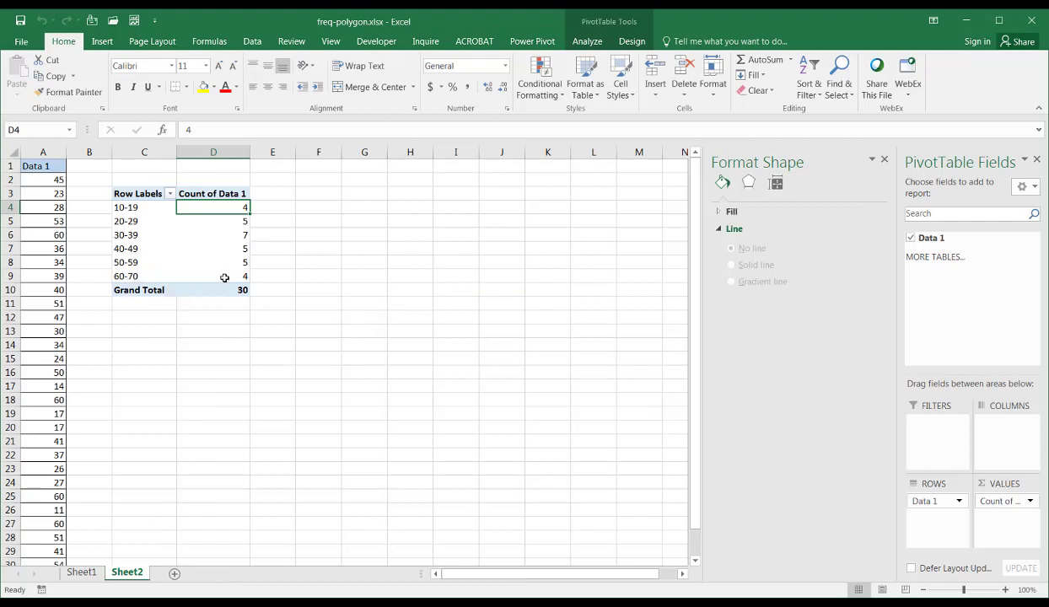
double_click(226, 278)
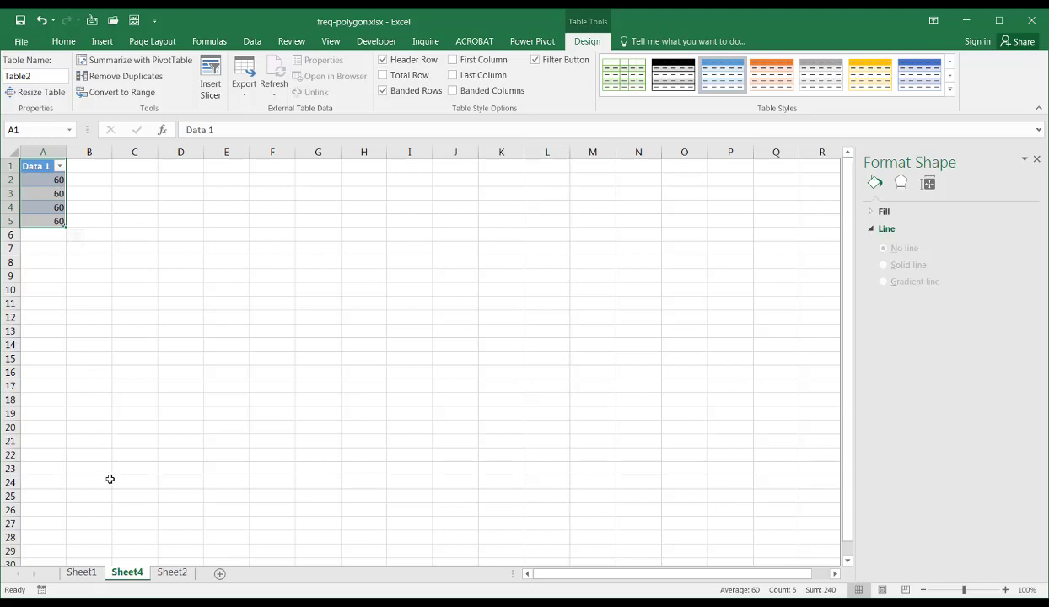
right_click(132, 573)
left_click(165, 426)
left_click(502, 361)
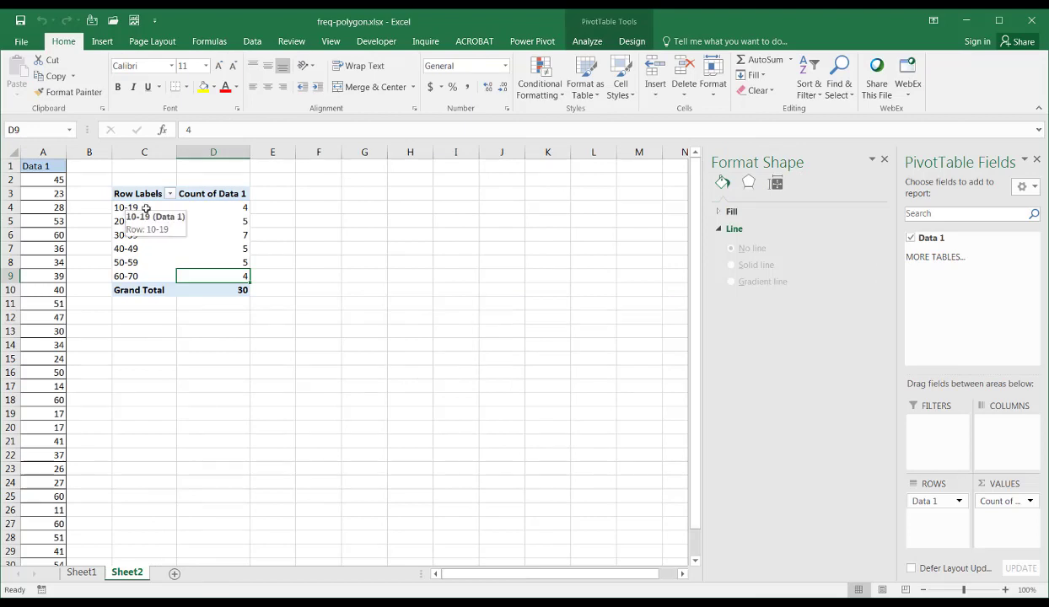
Step: Paste the pivot's bin labels and counts from C4:D9 as plain values into F4:G9
left_click_drag(154, 207, 220, 277)
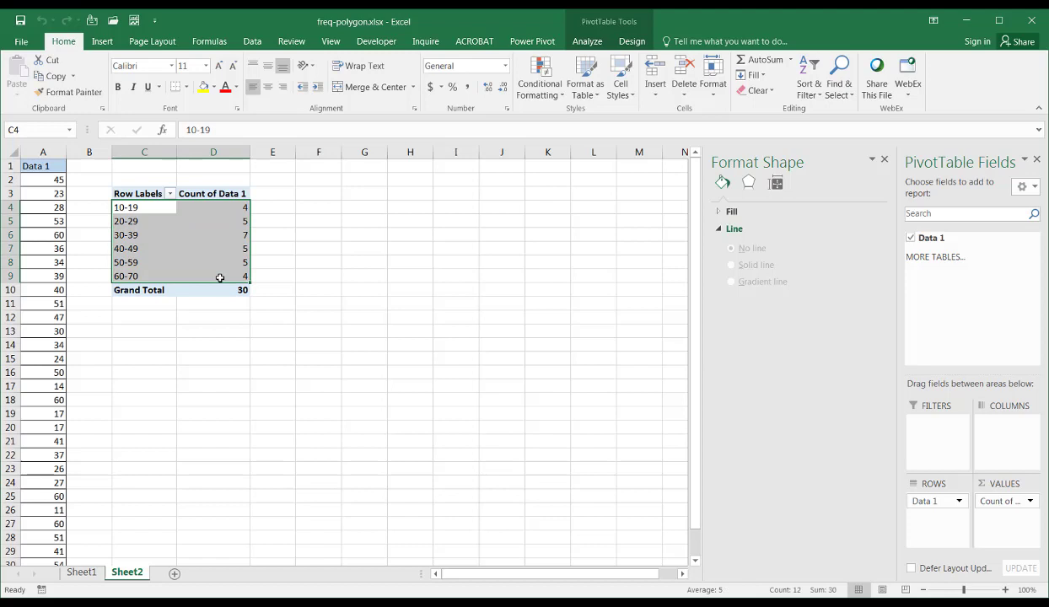
key("ctrl+c")
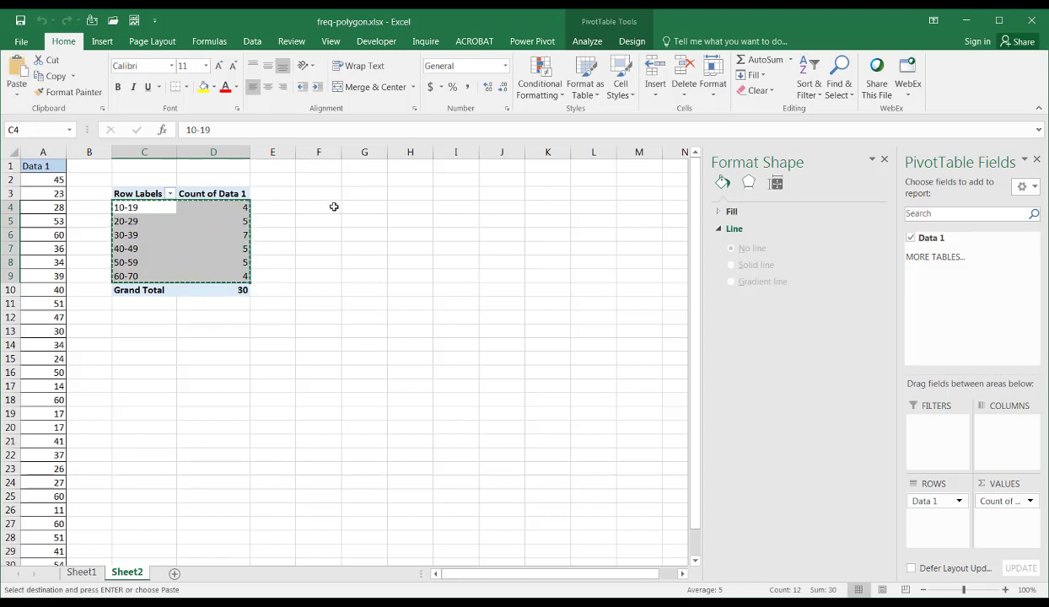
left_click(332, 206)
left_click(17, 89)
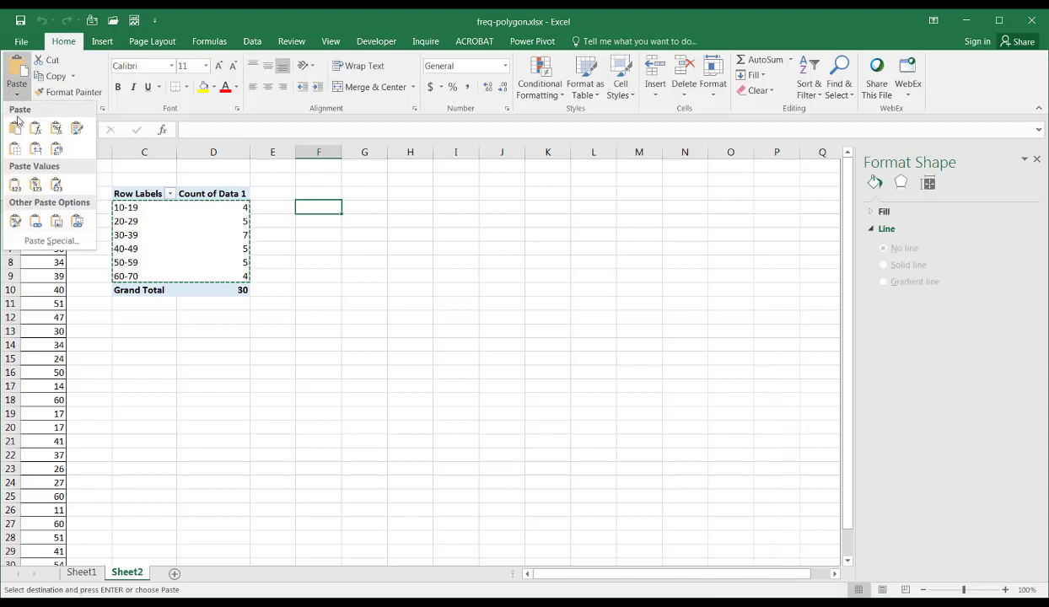
left_click(17, 186)
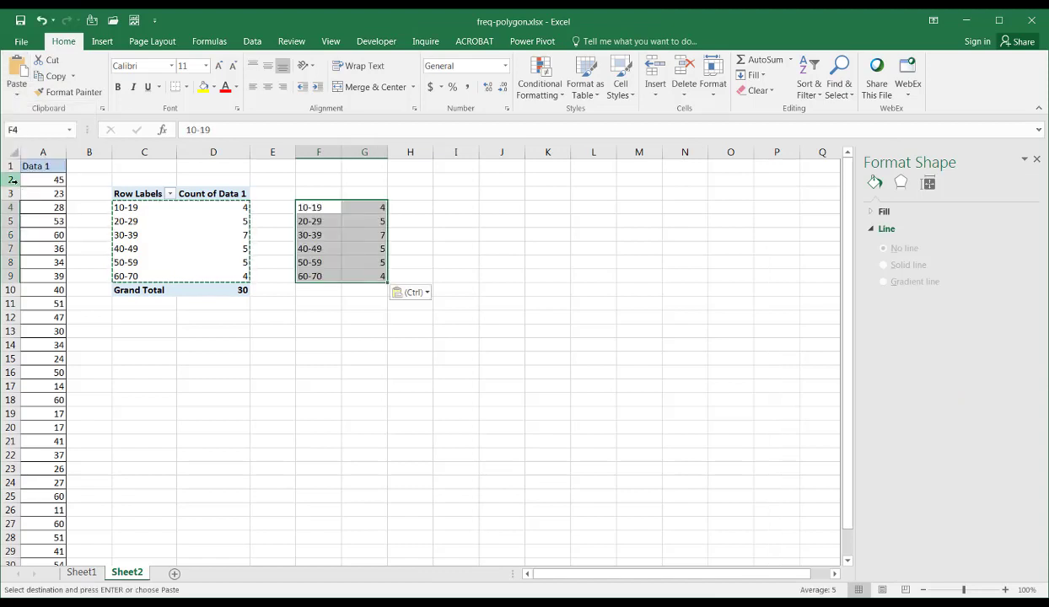
left_click(407, 344)
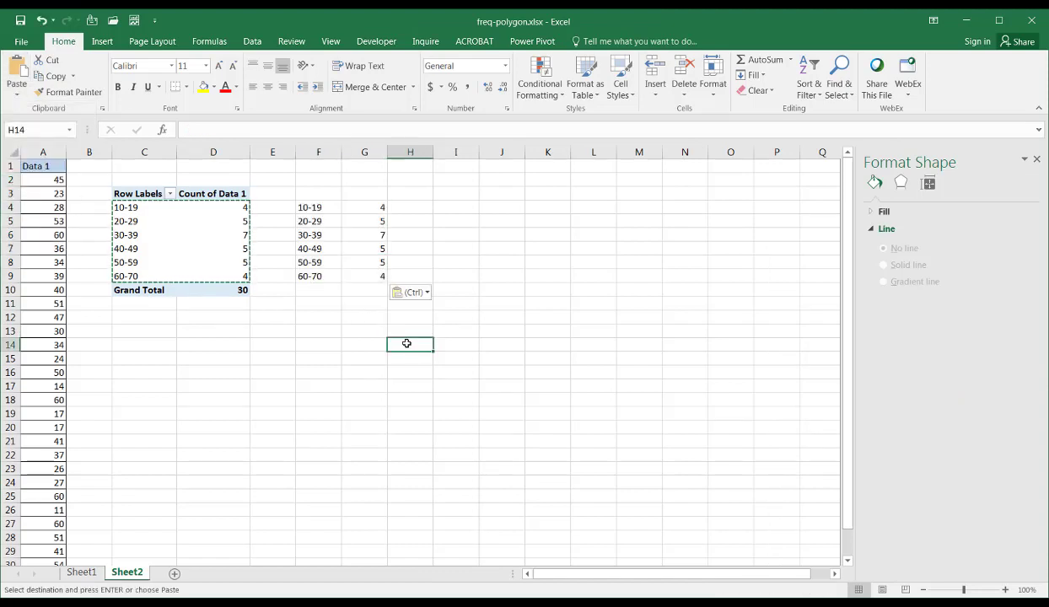
Step: Enter the headers 'Bin' in F3 and 'Frequency' in G3
left_click(317, 192)
type("Bln")
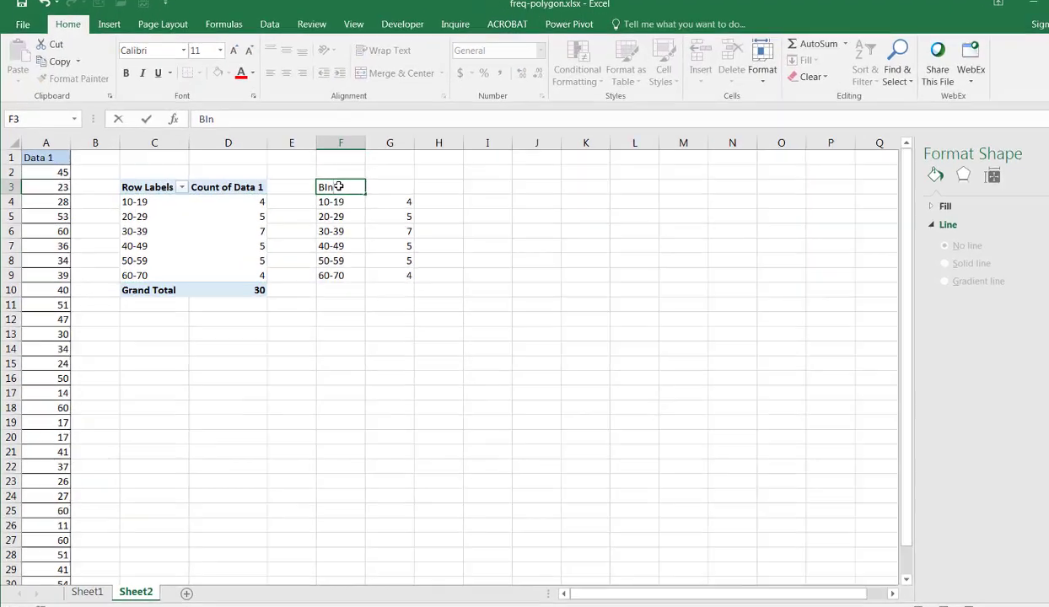
key("BackSpace")
type("in")
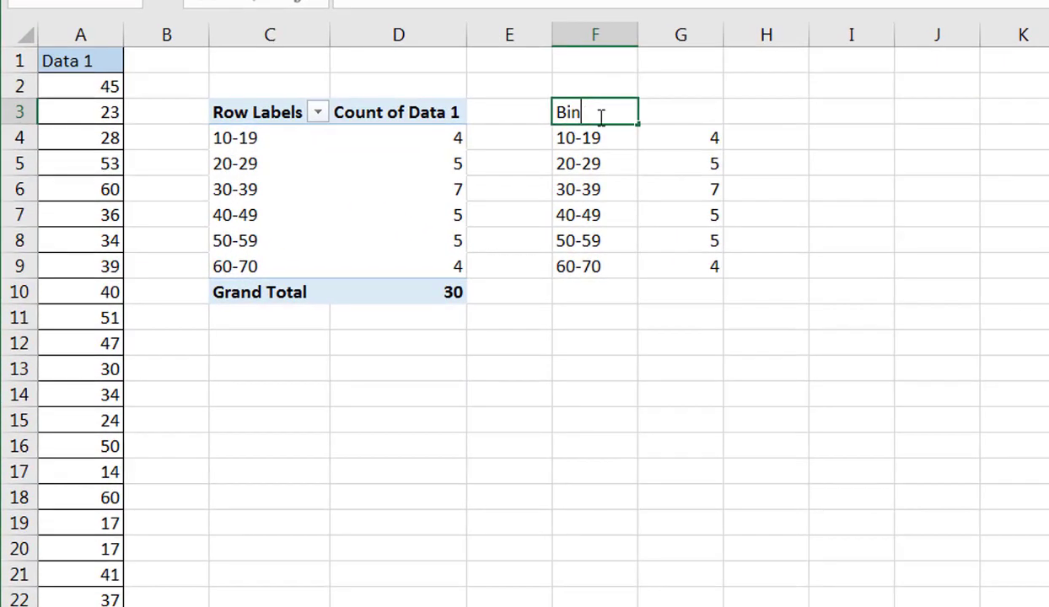
left_click(701, 119)
type("Frequ")
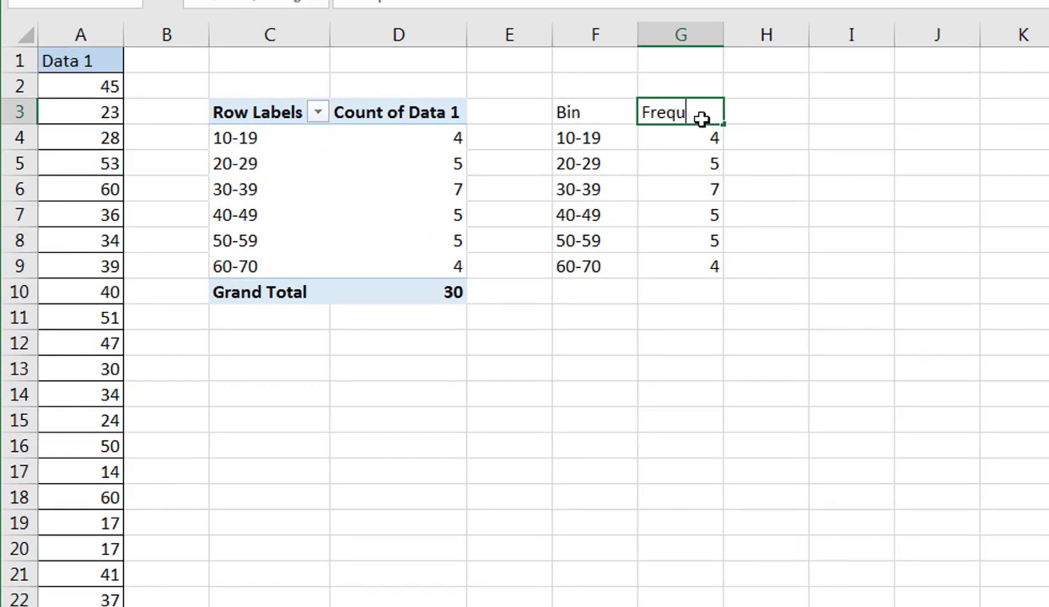
type("ency")
key("Return")
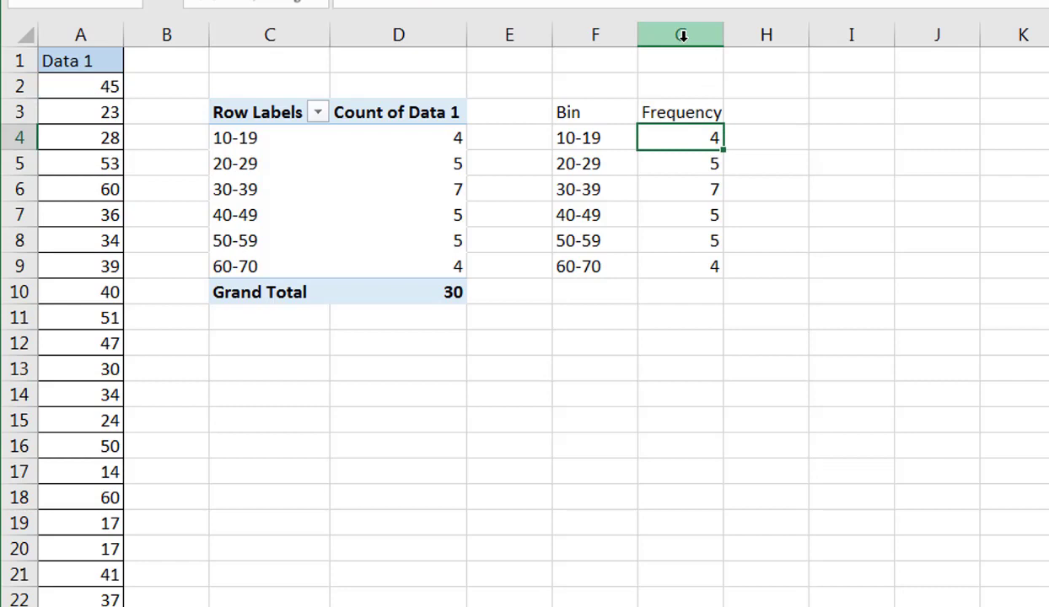
Step: Move the Frequency header and values from G3:G9 over to I3:I9
left_click_drag(604, 138, 602, 267)
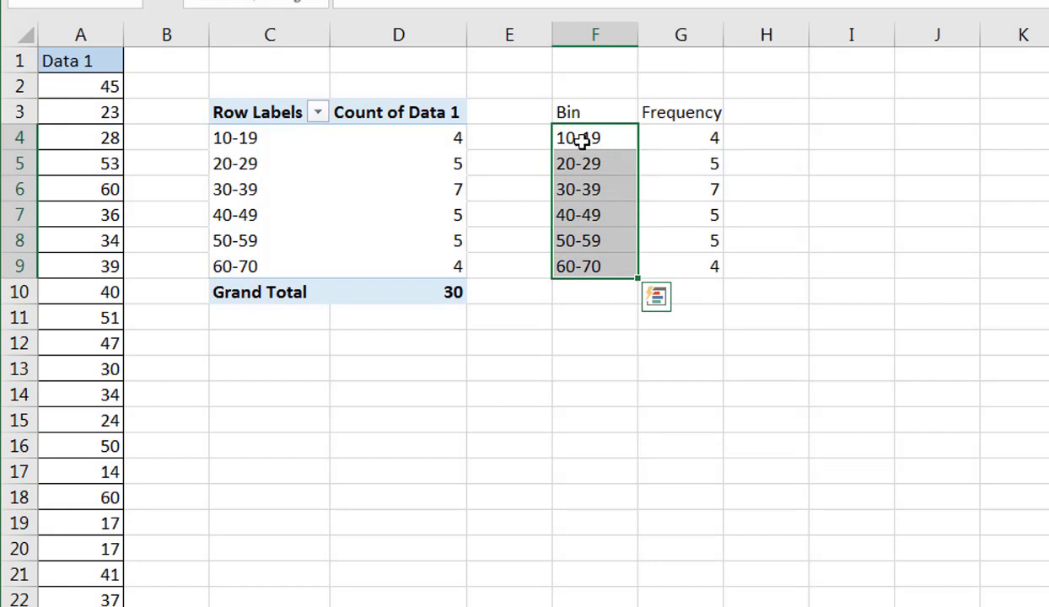
left_click(581, 141)
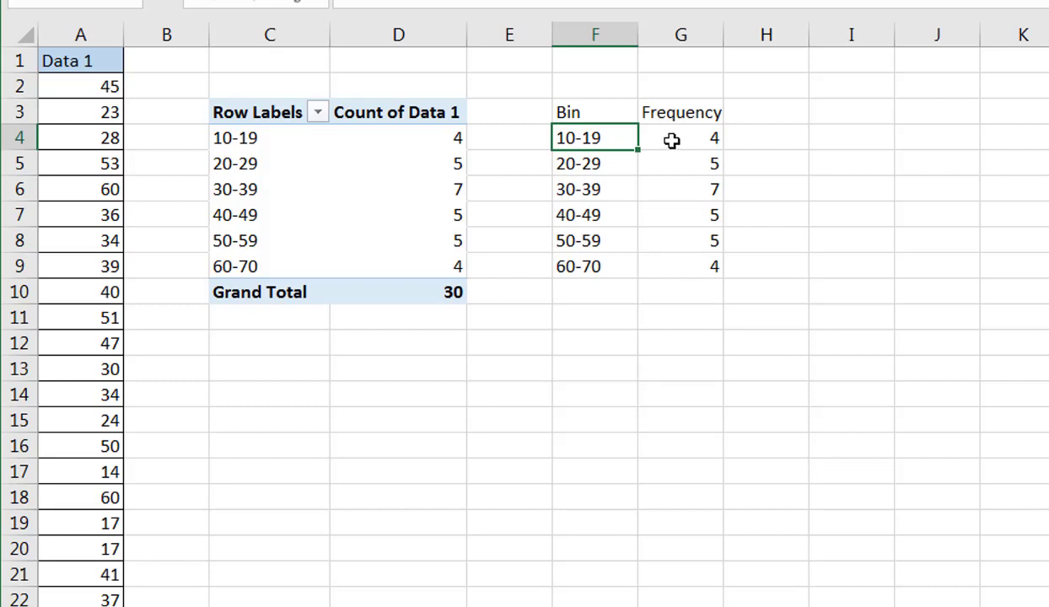
left_click_drag(599, 128, 586, 267)
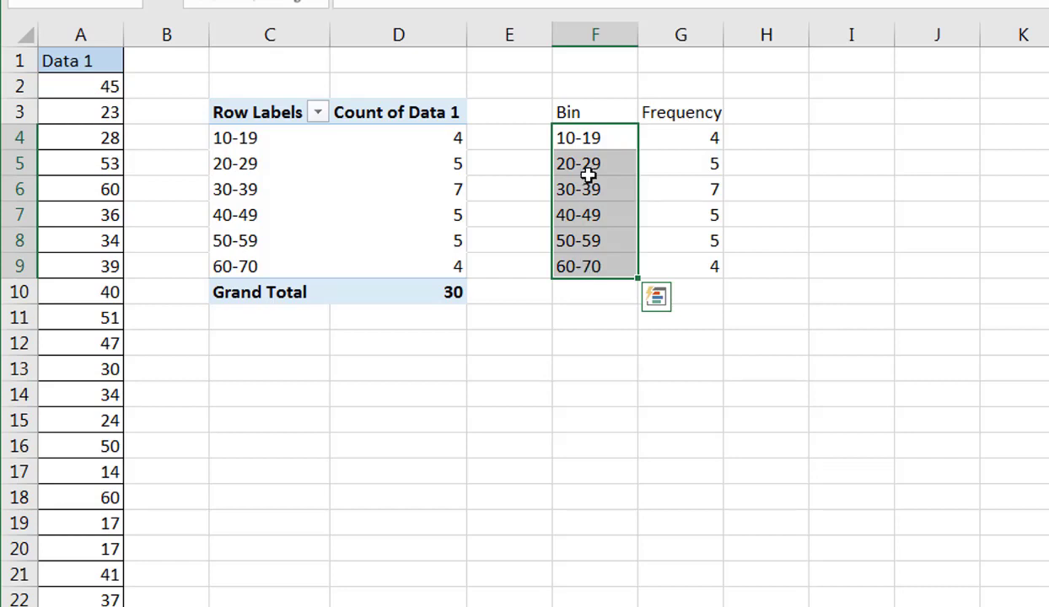
left_click(670, 34)
left_click(572, 135)
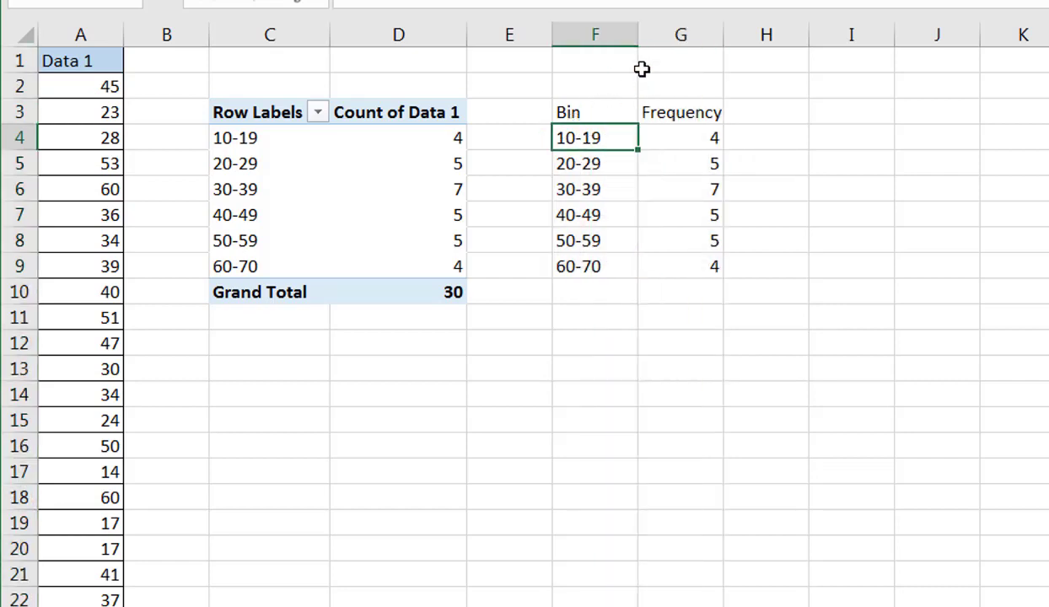
left_click(671, 32)
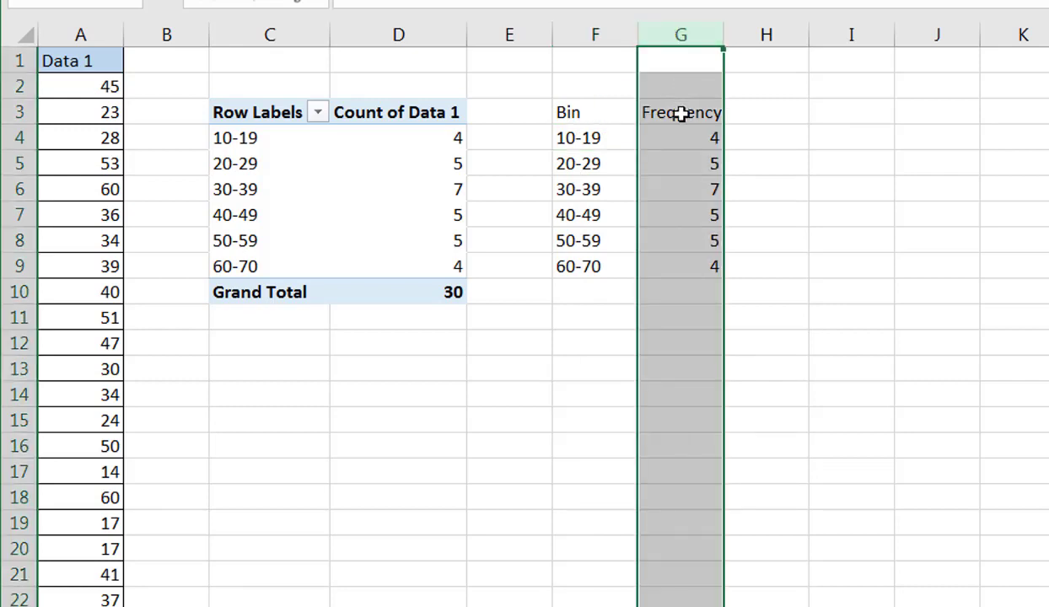
left_click_drag(681, 115, 702, 271)
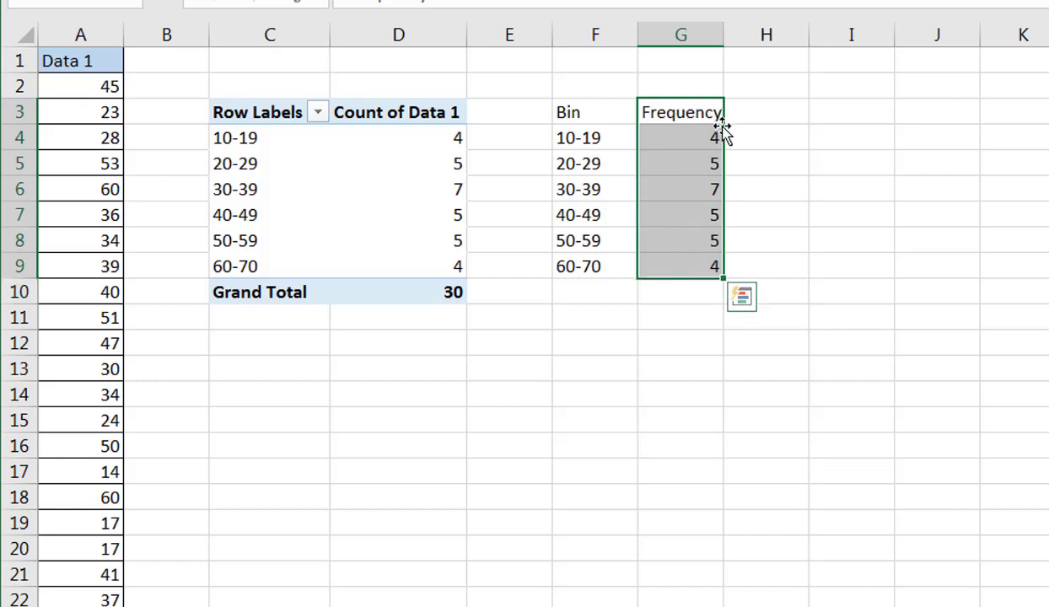
left_click_drag(723, 130, 857, 141)
Step: Leave cell G3 blank after discarding a partially typed header
left_click(681, 111)
type("Upp")
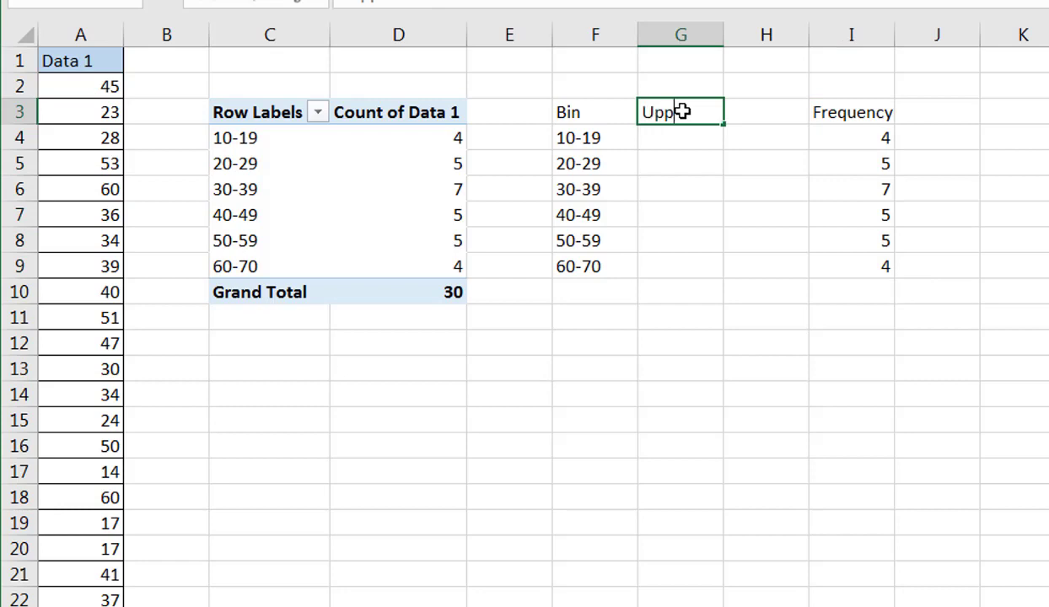
key("BackSpace")
key("BackSpace")
key("Return")
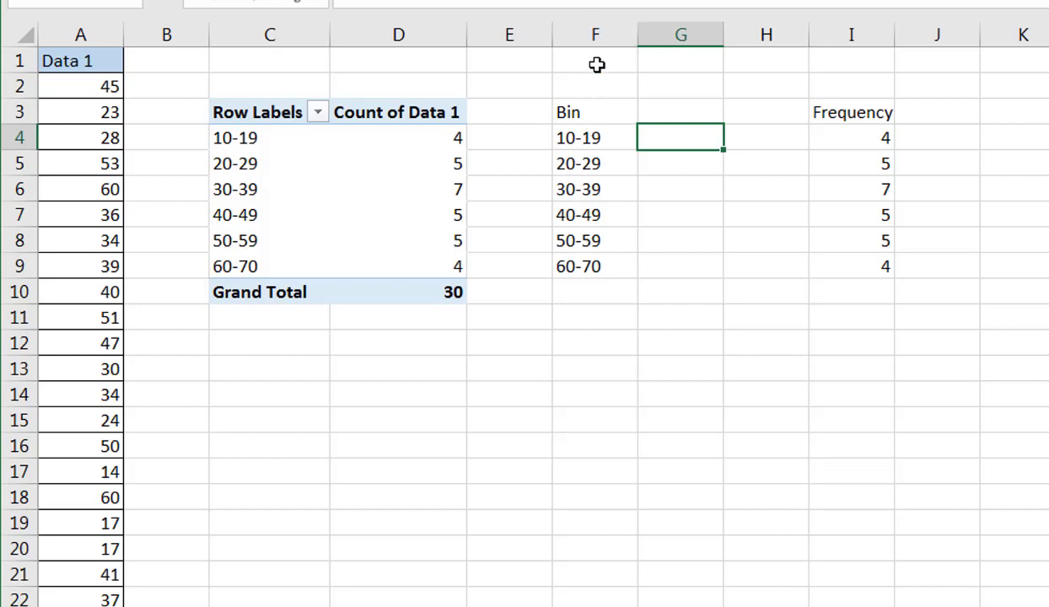
Step: Split column F's Bin ranges with Text to Columns on the '-' delimiter, putting upper limits in G
left_click(598, 34)
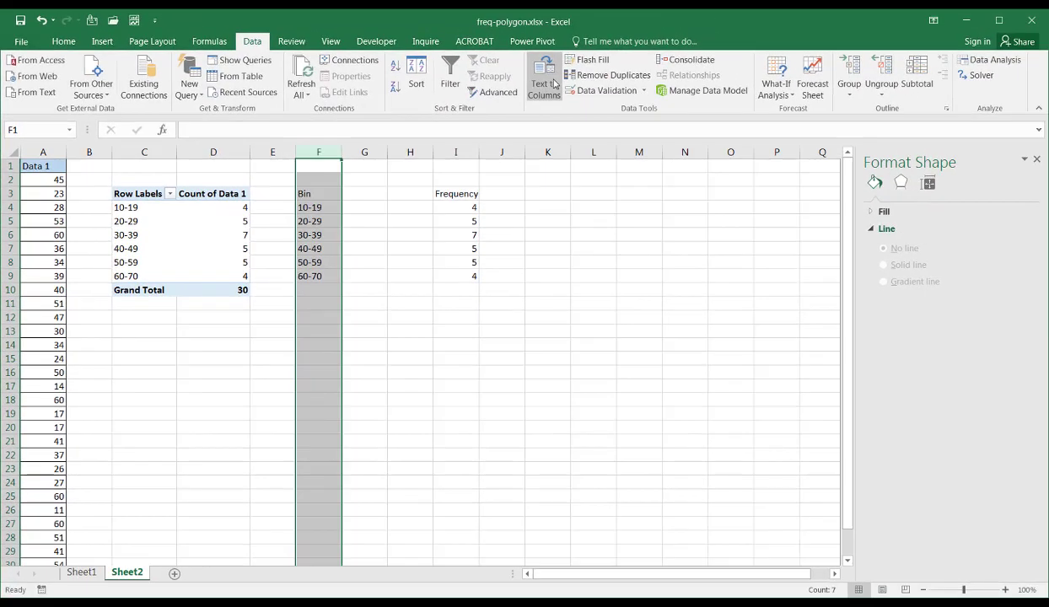
left_click(555, 83)
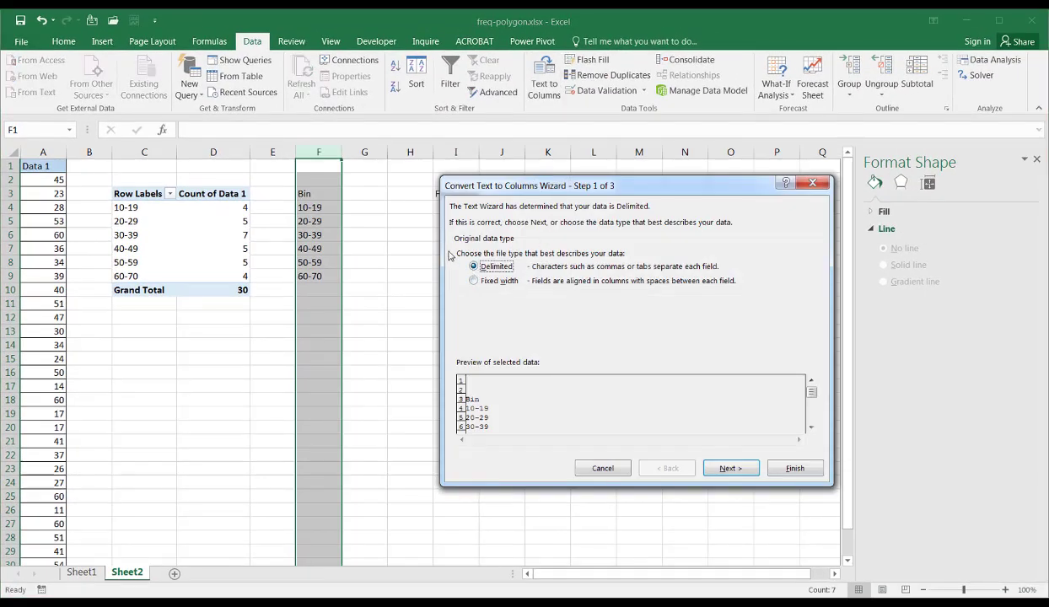
key("Tab")
left_click(730, 468)
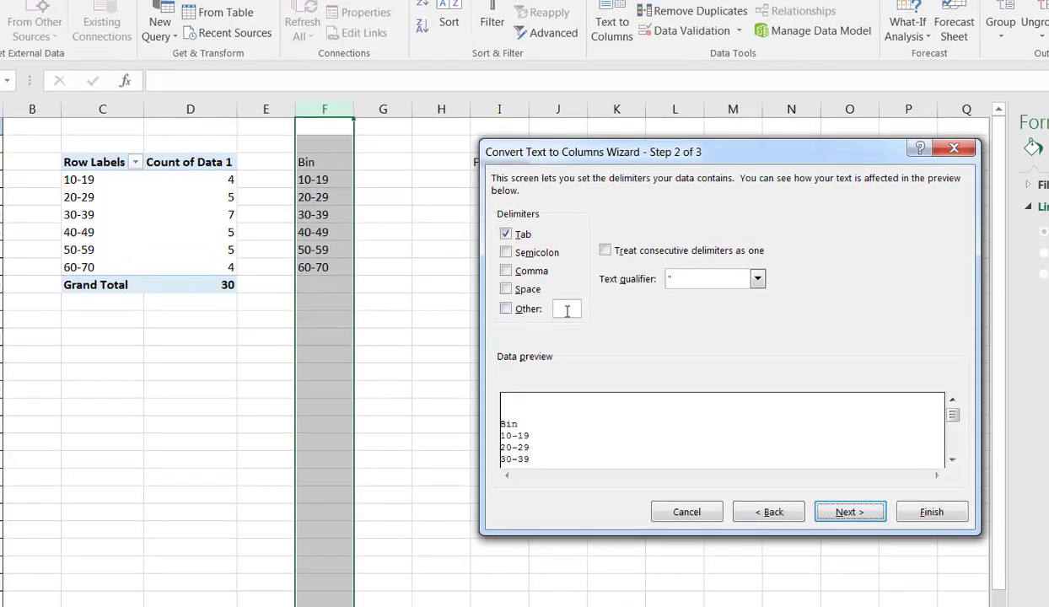
left_click(567, 311)
type("-")
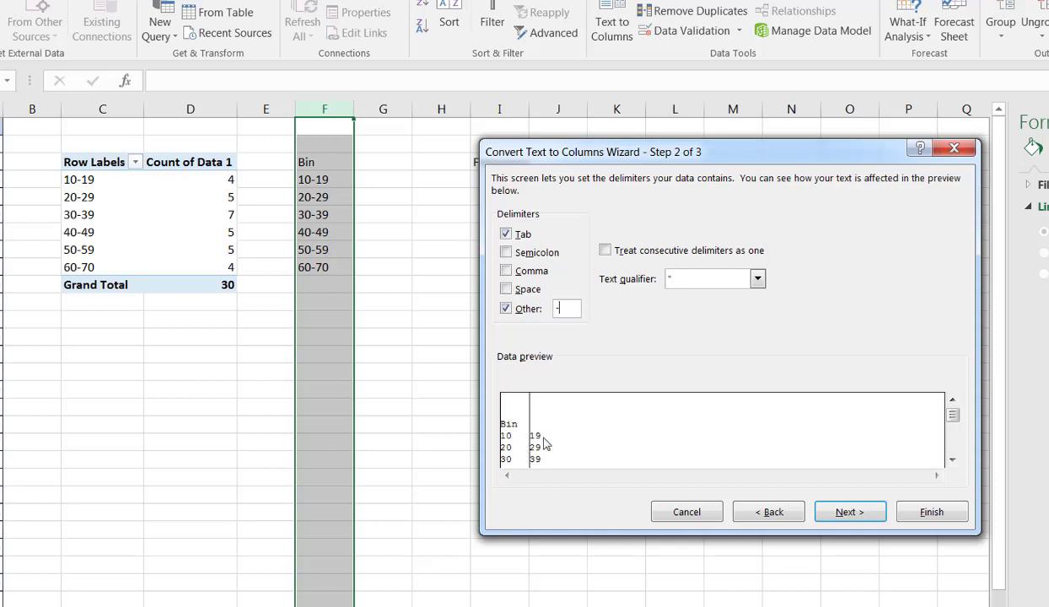
left_click(933, 512)
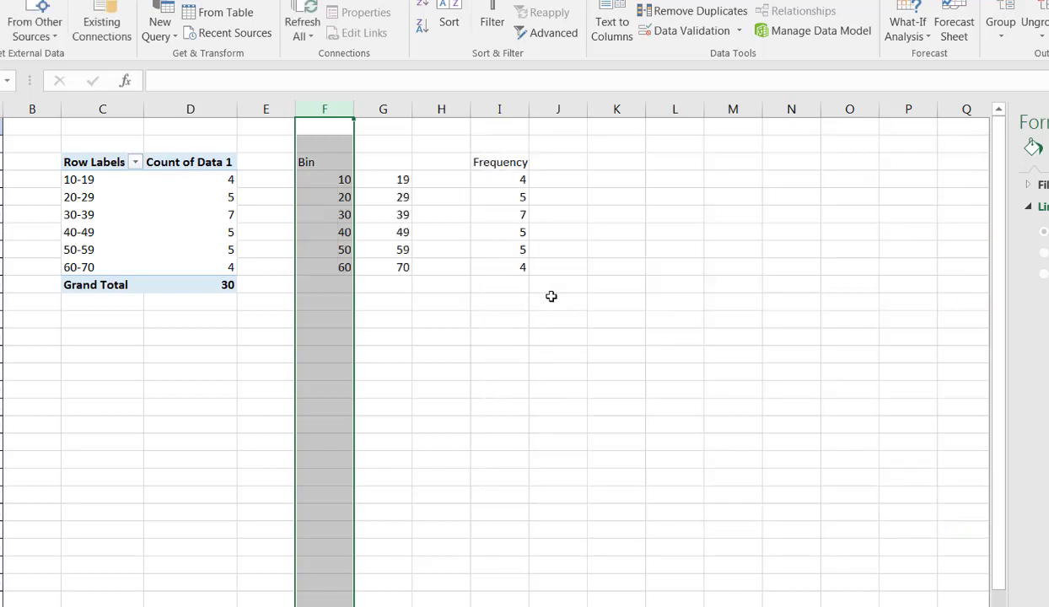
Step: Head columns F, G and H as Upper, Lower and Midpoint
left_click(382, 317)
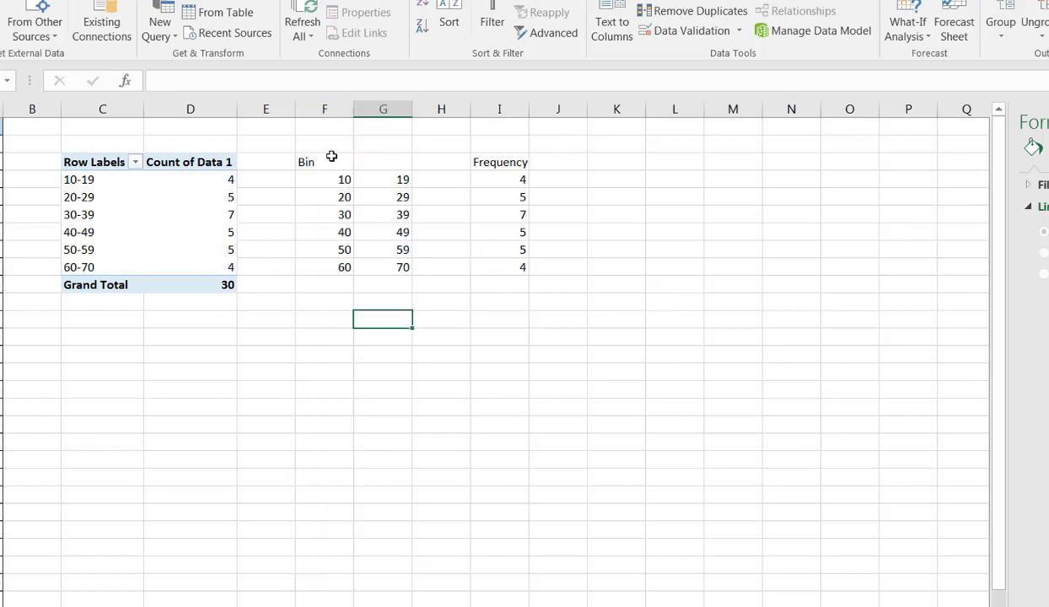
left_click(331, 157)
type("Uppper")
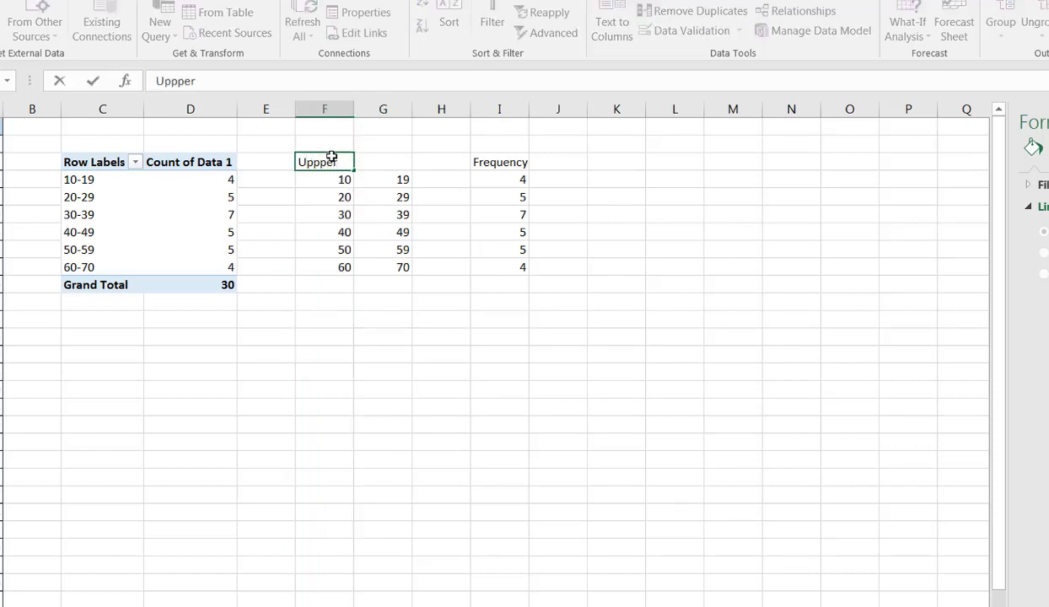
key("Tab")
type("Lower")
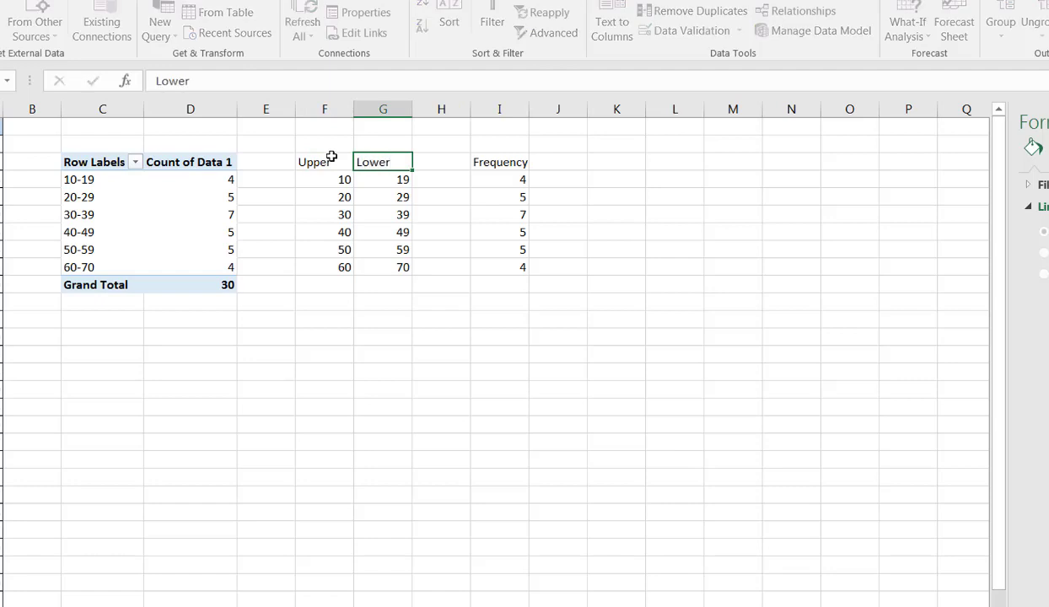
key("Return")
left_click(428, 161)
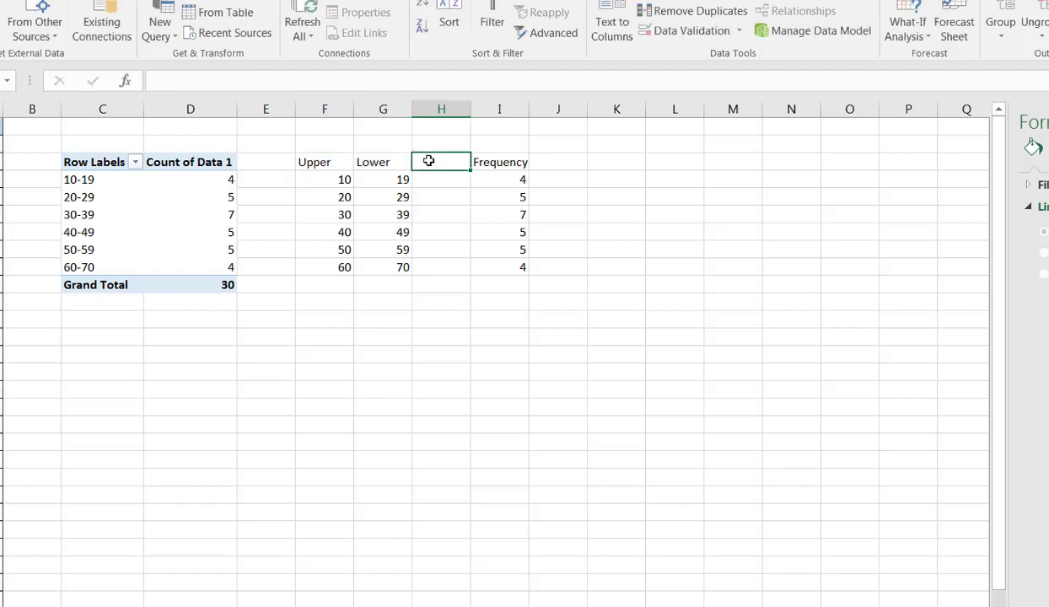
type("Mid")
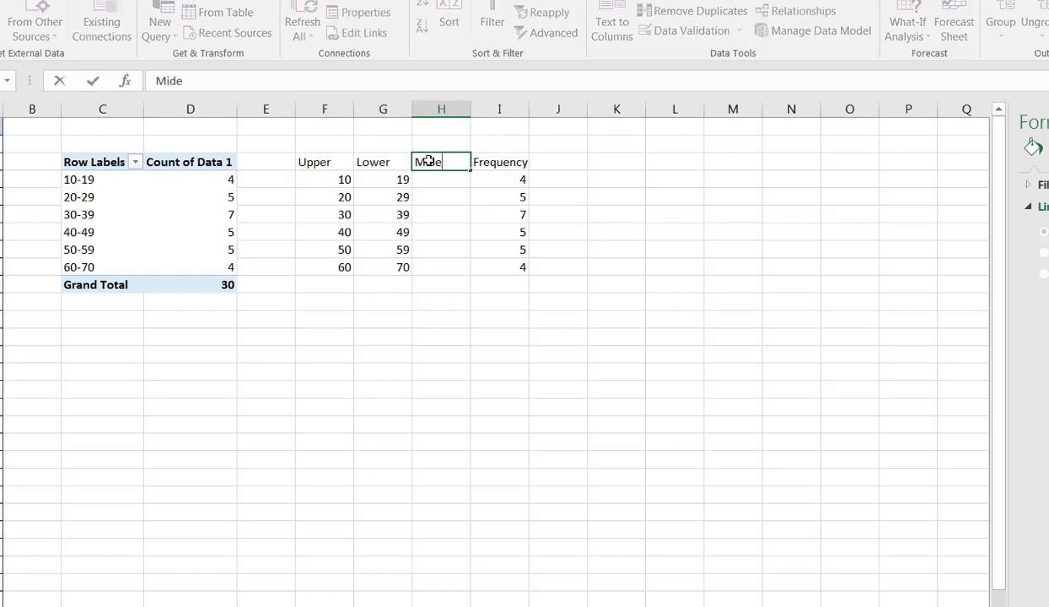
type("point")
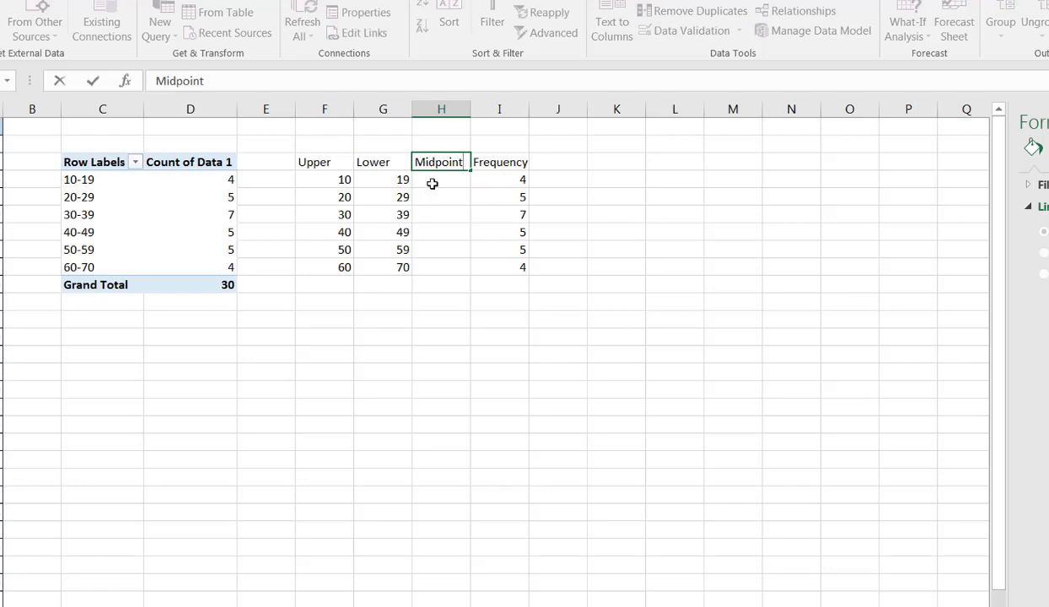
Step: Enter =SUM(F4:G4)/2 in H4 to get the first midpoint, 14.5
left_click(432, 183)
type("=")
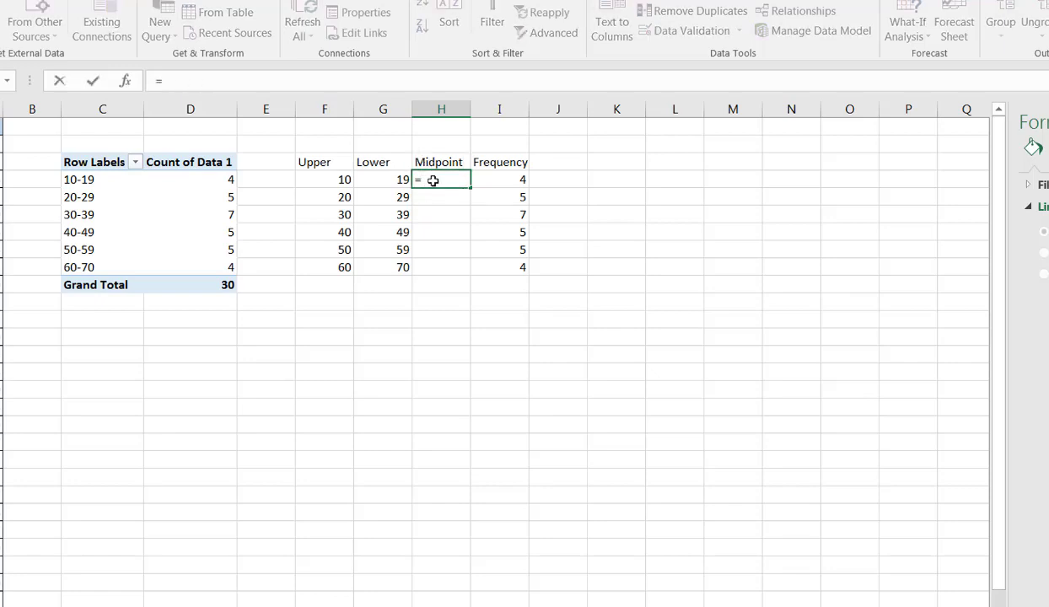
type("sum")
key("Tab")
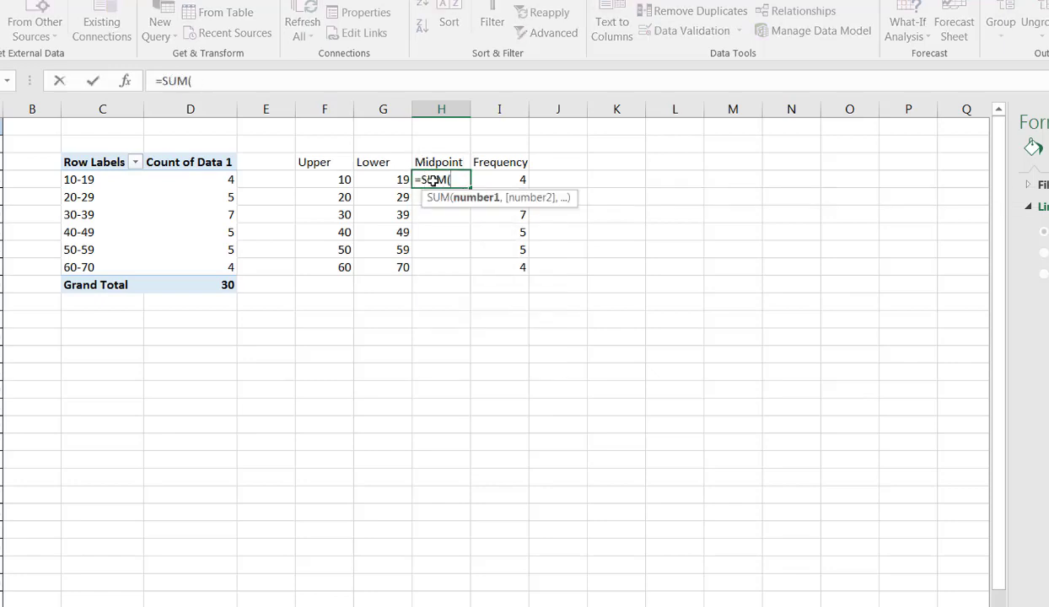
left_click_drag(340, 177, 364, 179)
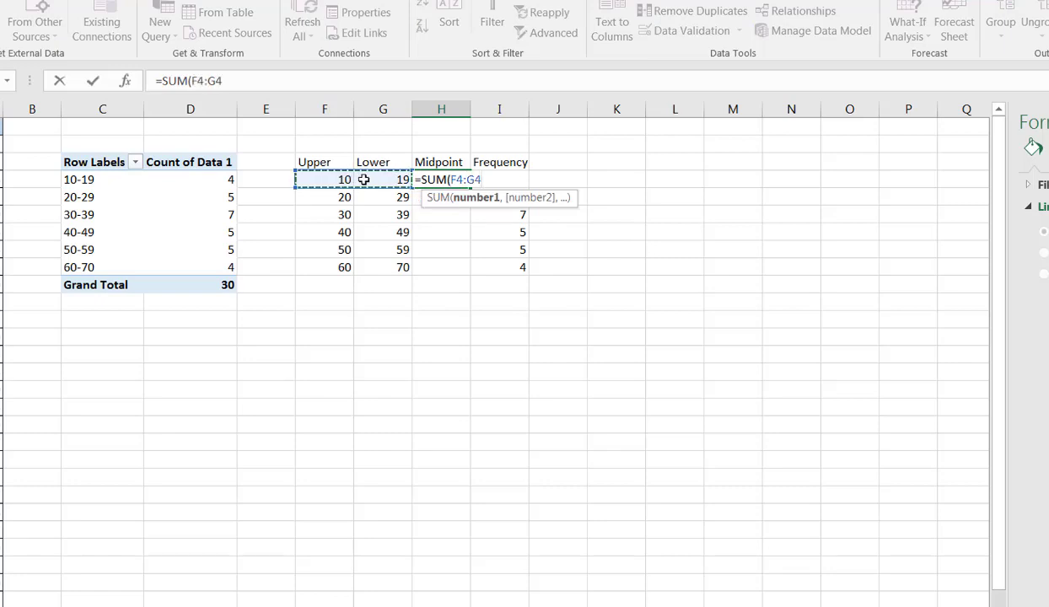
type(")/2")
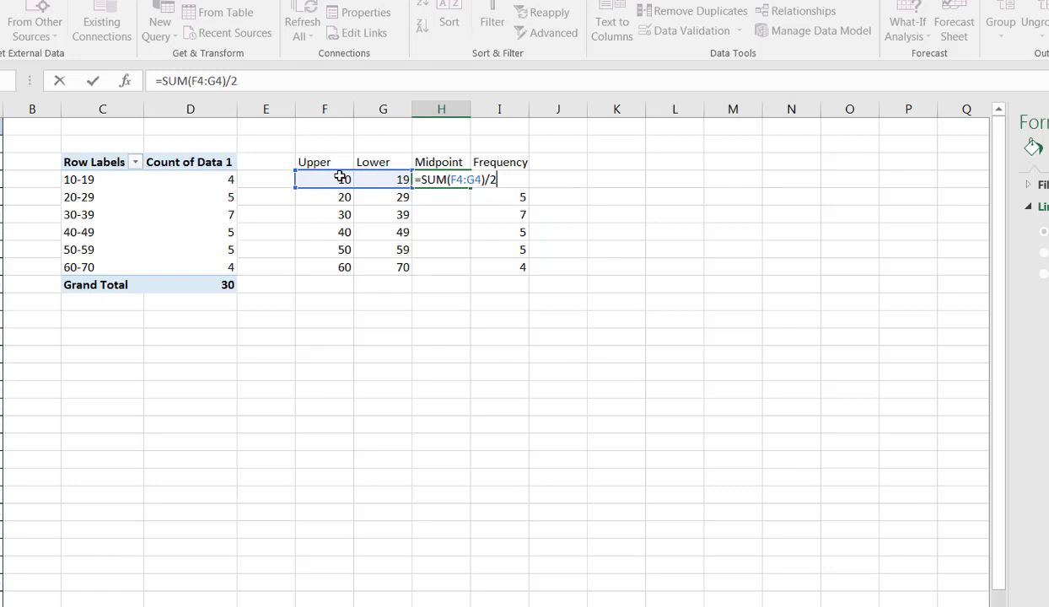
key("Return")
Step: Fill the midpoint formula from H4 down to H9 and check each result
left_click(448, 181)
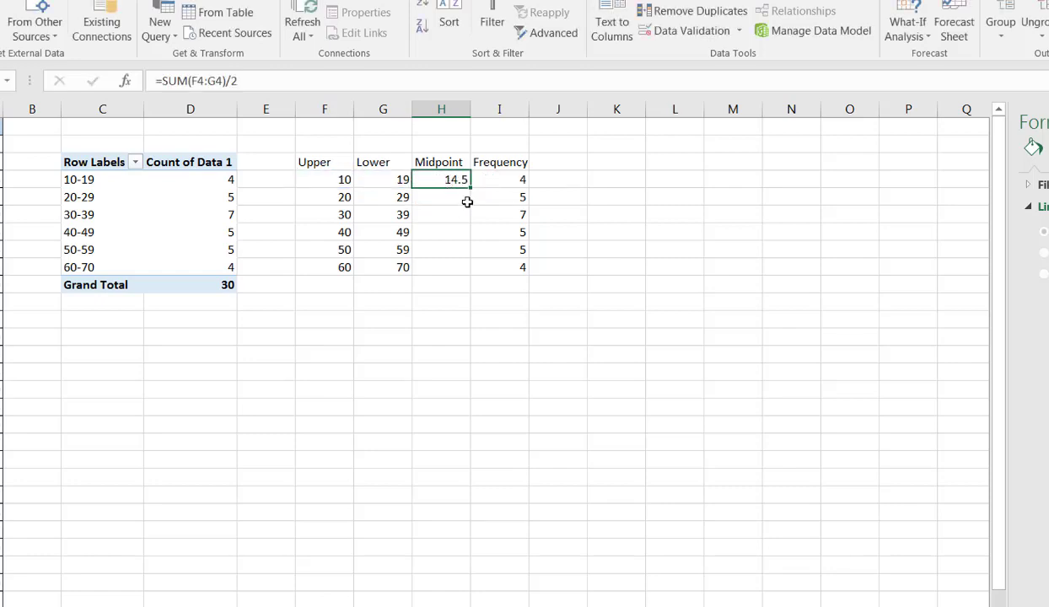
left_click_drag(472, 189, 473, 276)
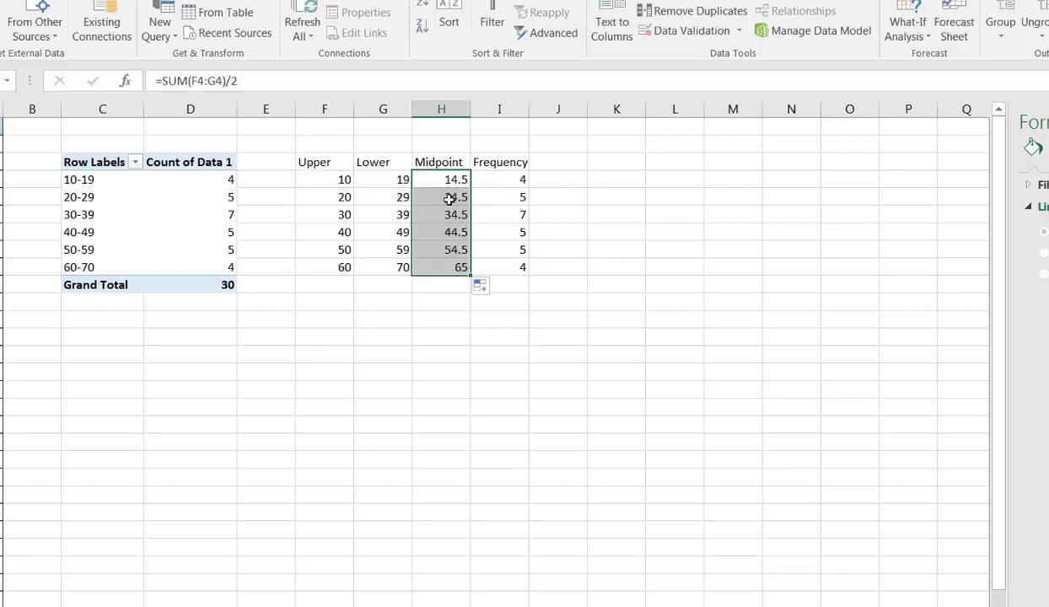
left_click(442, 198)
left_click(439, 217)
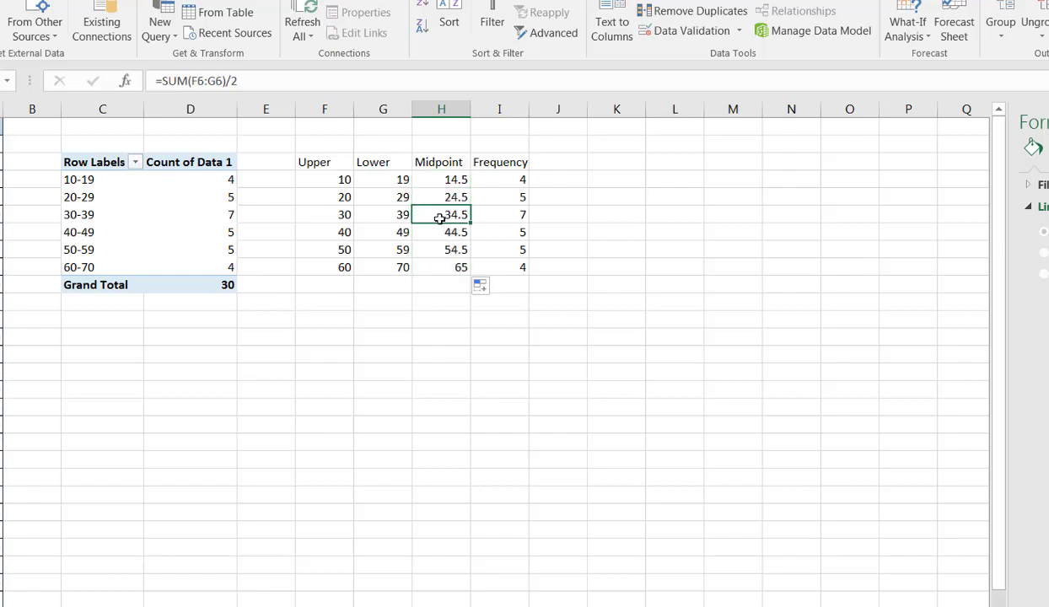
left_click(440, 235)
left_click(439, 250)
left_click(439, 268)
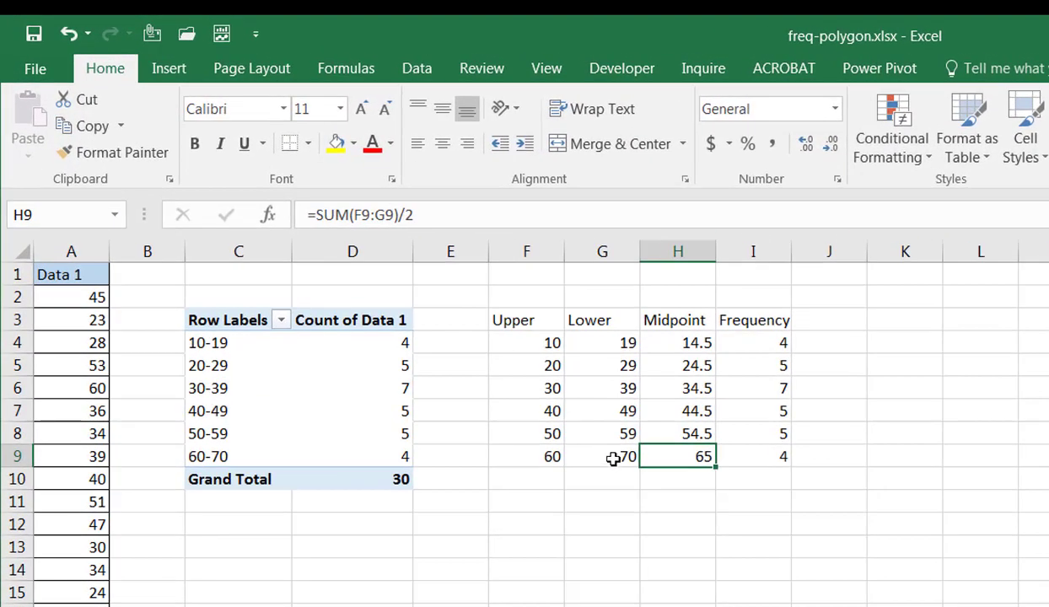
Step: Change the last class's Lower limit in G9 from 70 to 69
left_click(612, 458)
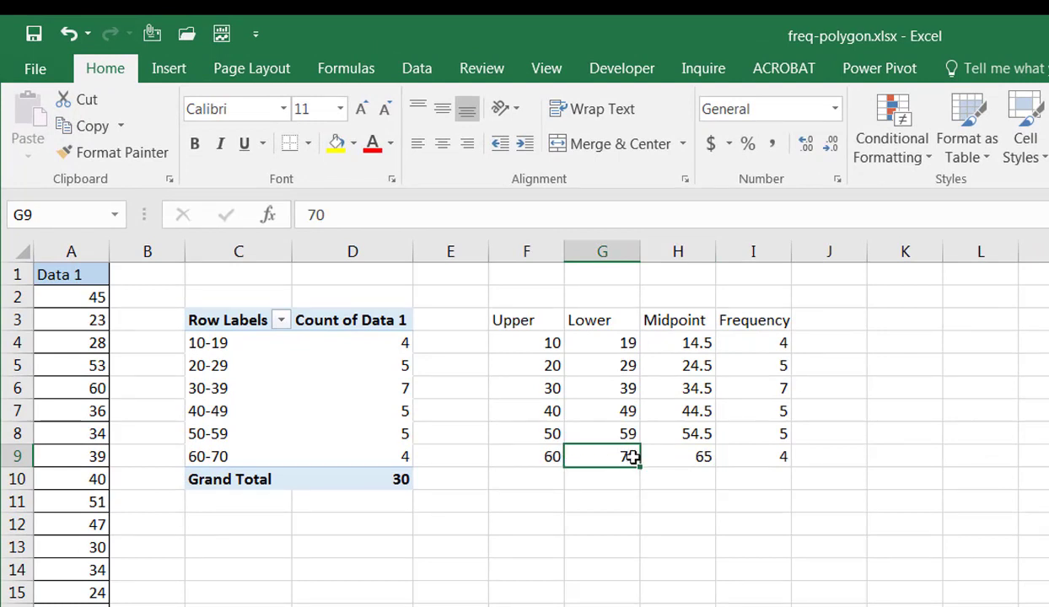
type("69")
key("Tab")
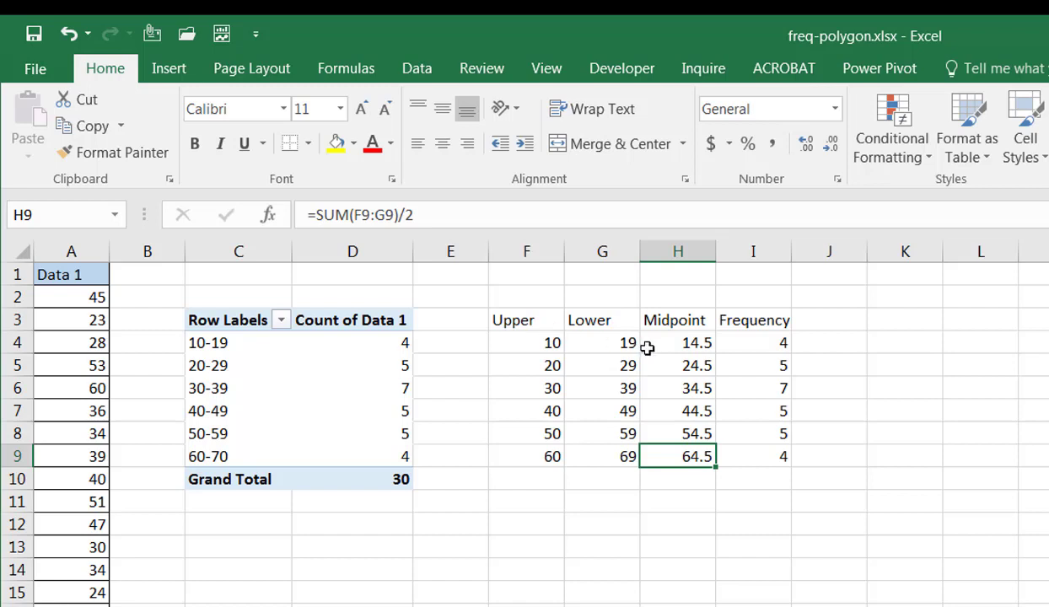
Step: Move the F3:I3 headings up to row 2 and enter 0 in H3 and H10
left_click_drag(507, 314, 745, 316)
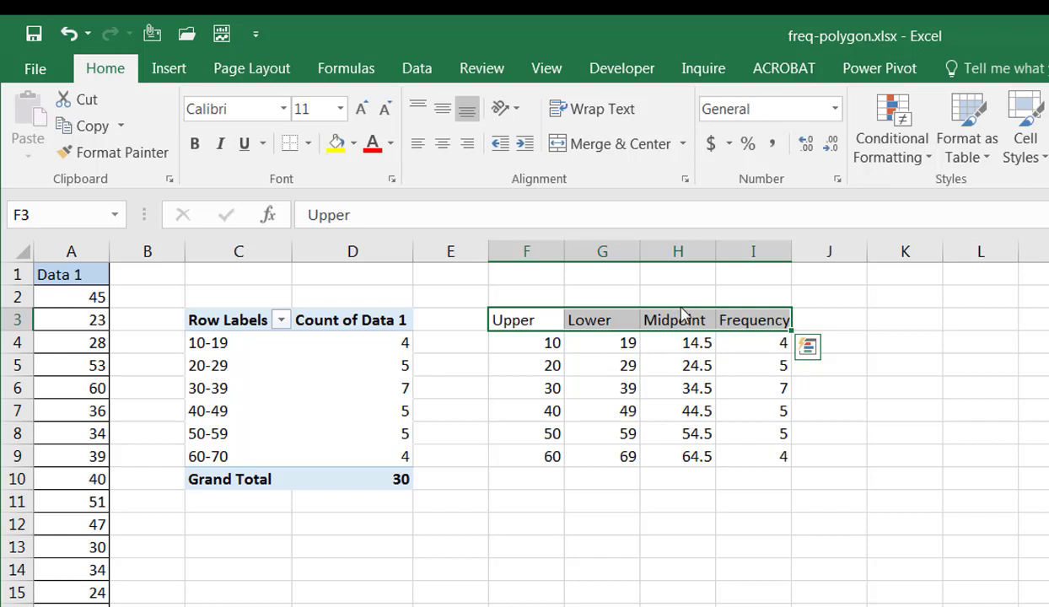
left_click_drag(682, 310, 676, 293)
left_click(680, 321)
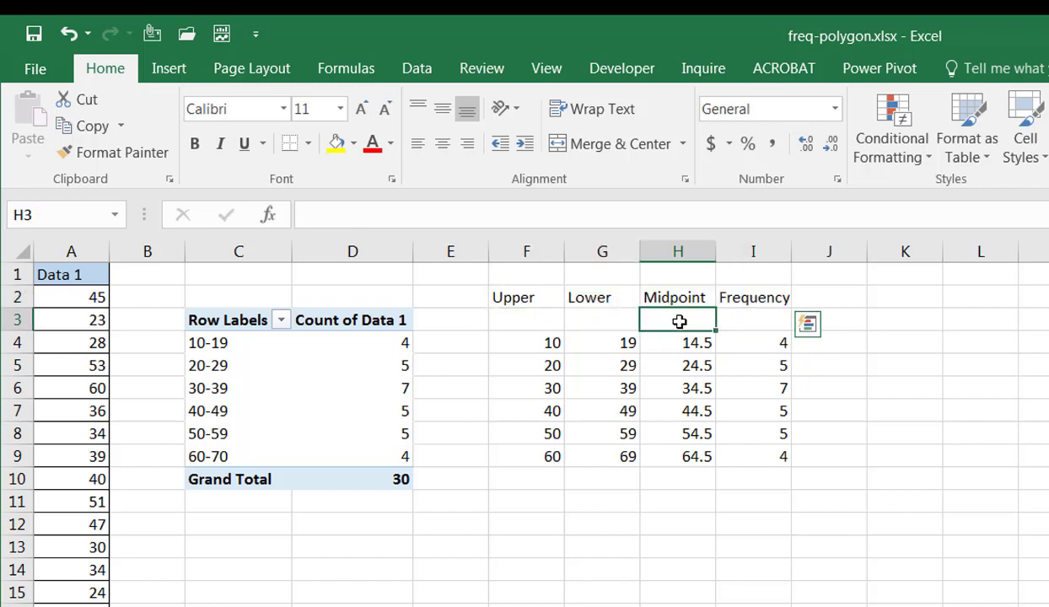
type("0")
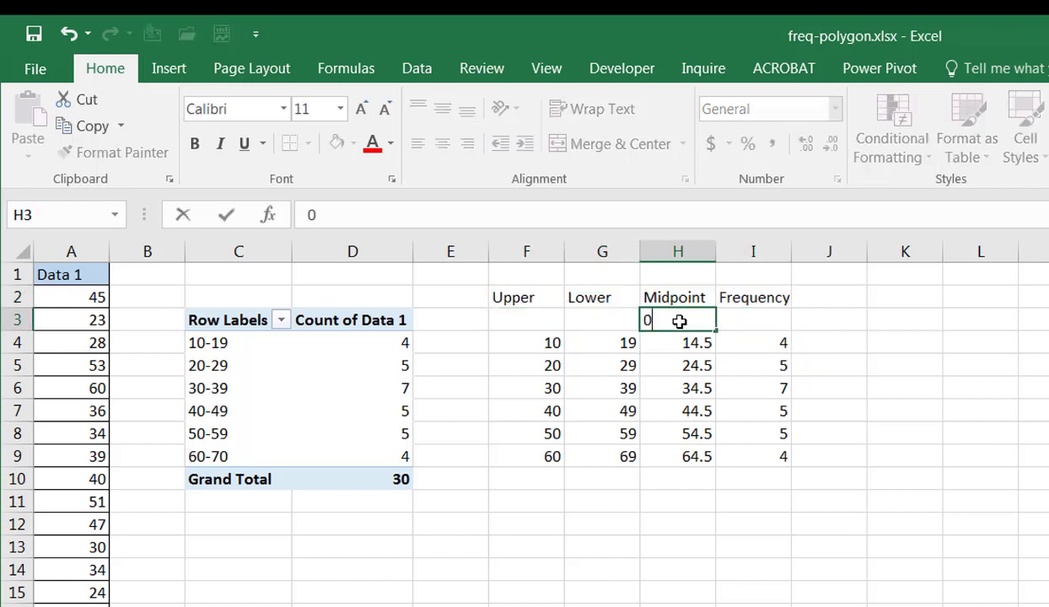
left_click(690, 478)
type("0")
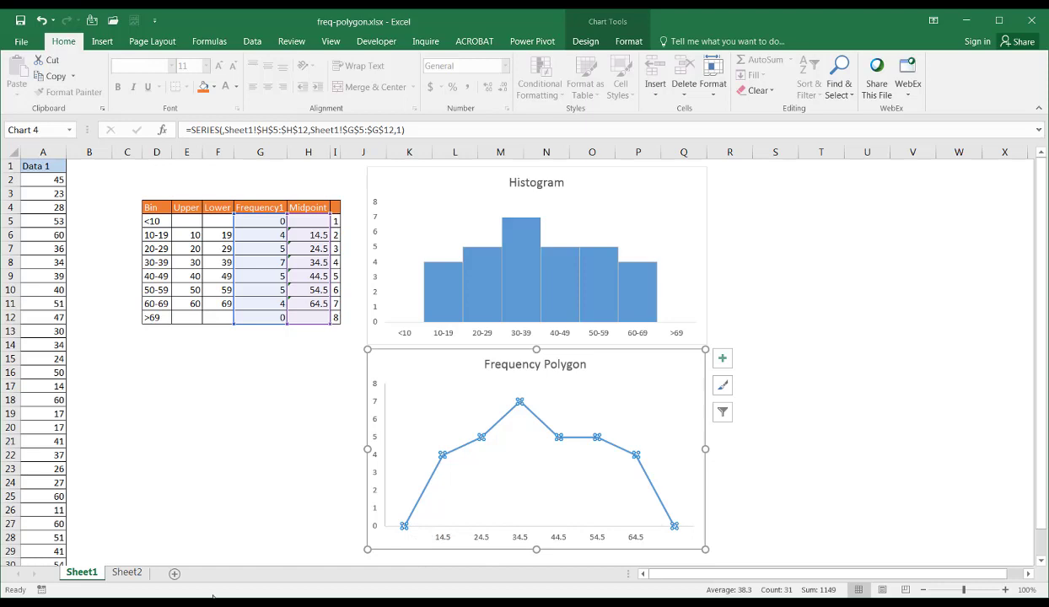
Step: On Sheet2, check both zero midpoints and select the Frequency column I3:I10
left_click(127, 572)
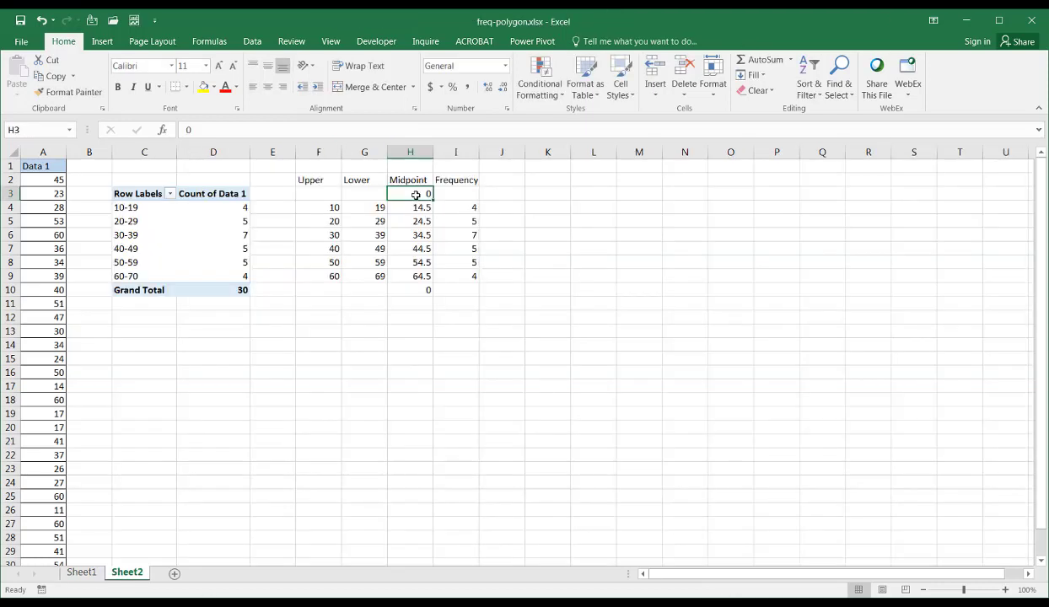
left_click(417, 291)
left_click(418, 199)
left_click(418, 292)
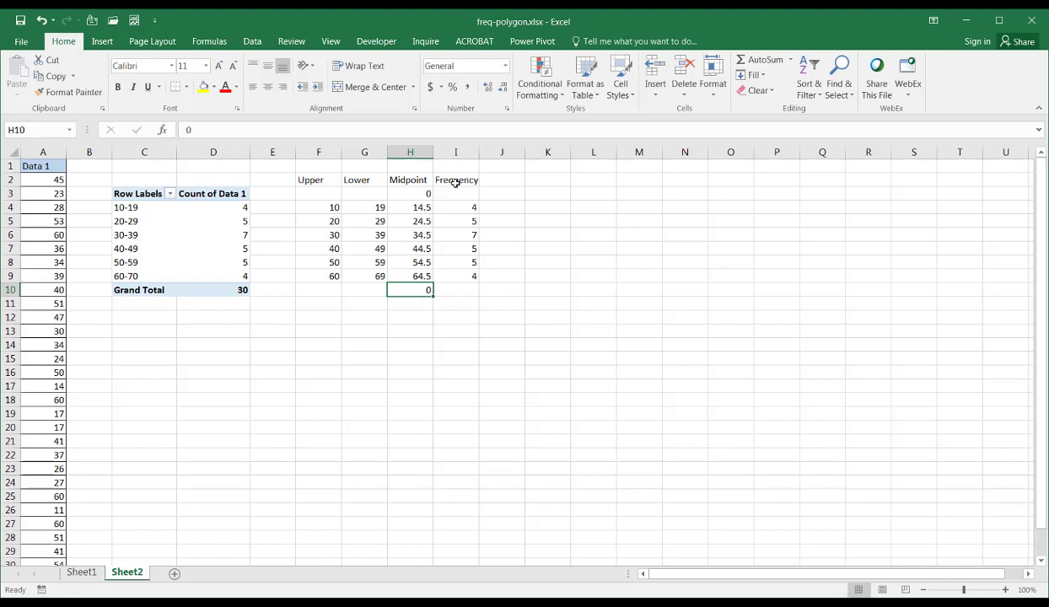
left_click_drag(457, 193, 463, 289)
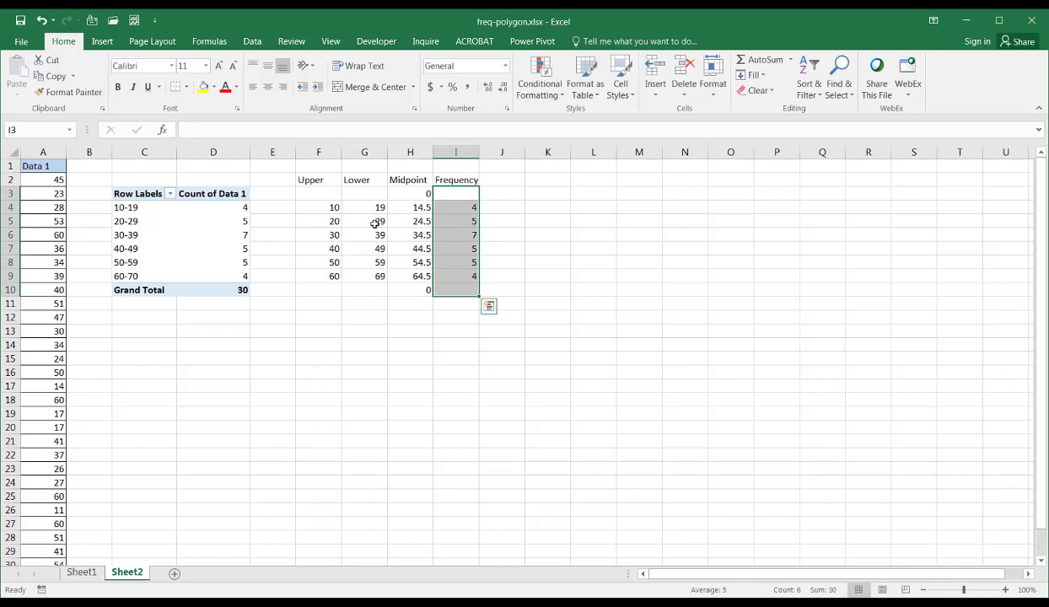
Step: Insert a Line with Markers chart of Frequency and move it right of the table
left_click(102, 42)
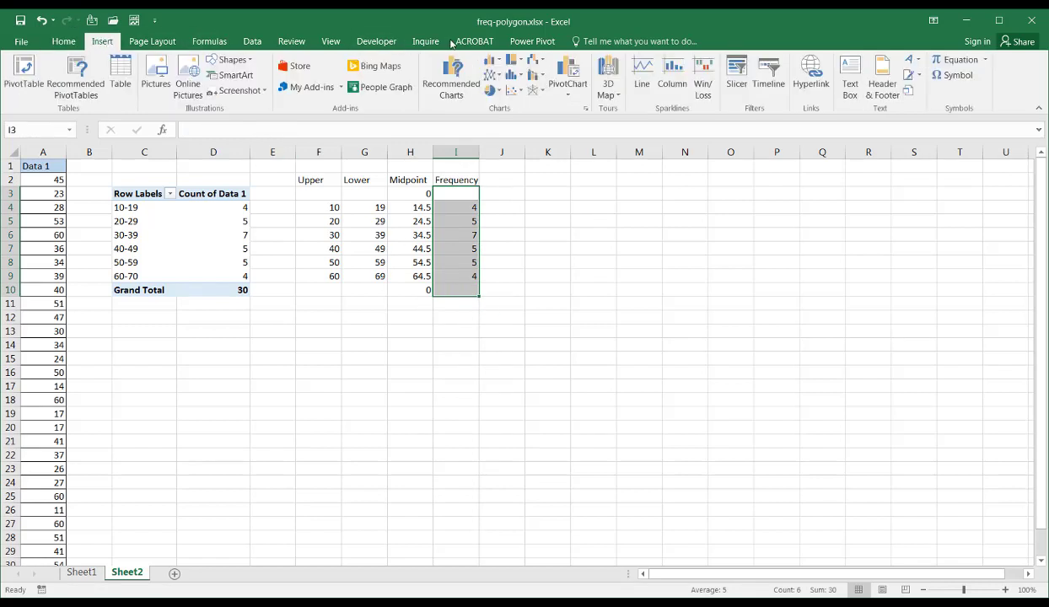
left_click(492, 76)
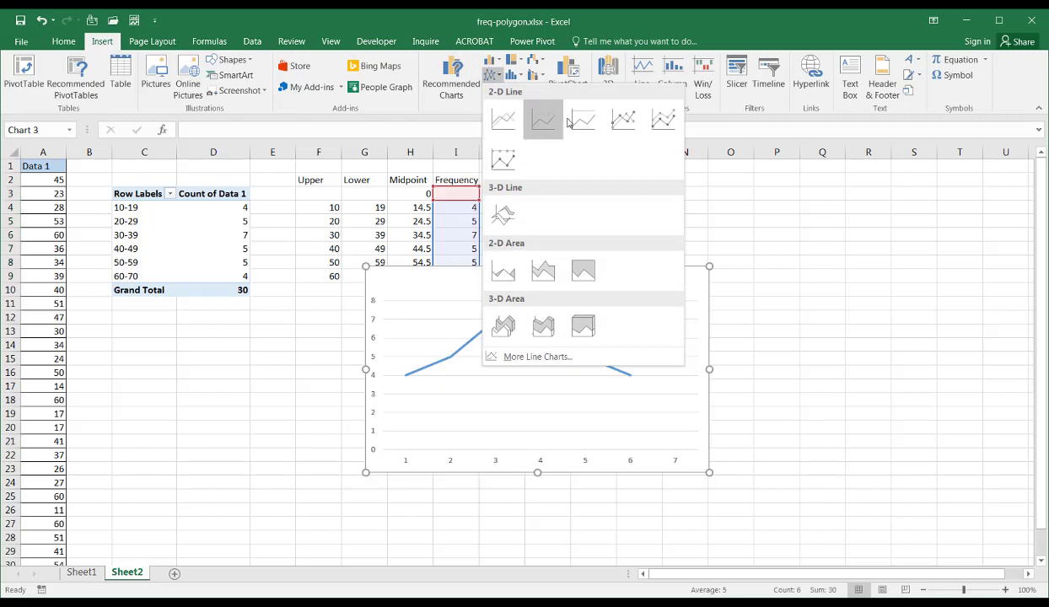
left_click(624, 119)
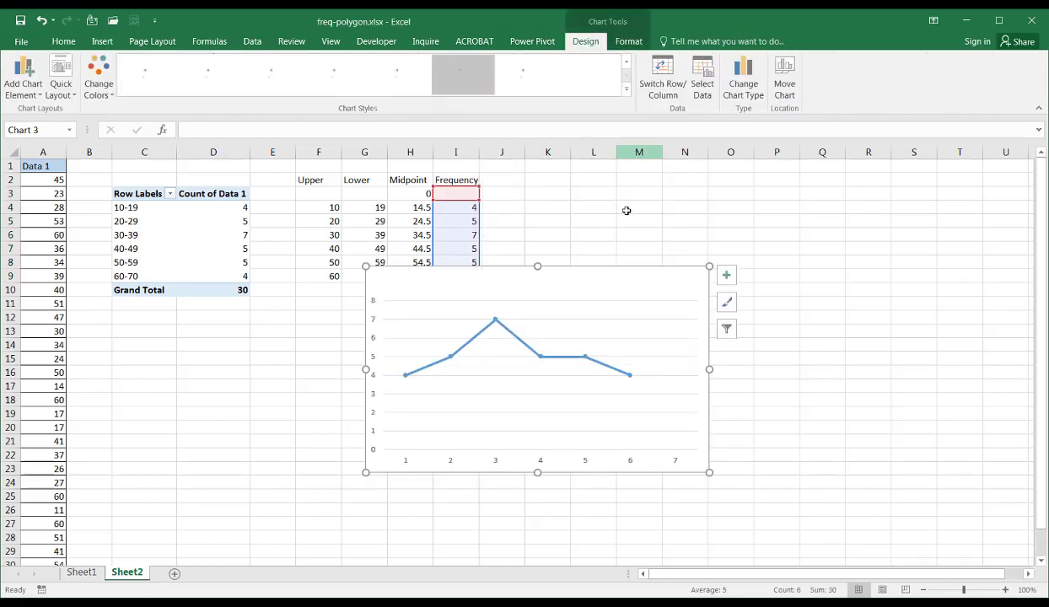
left_click_drag(633, 270, 792, 263)
left_click(594, 460)
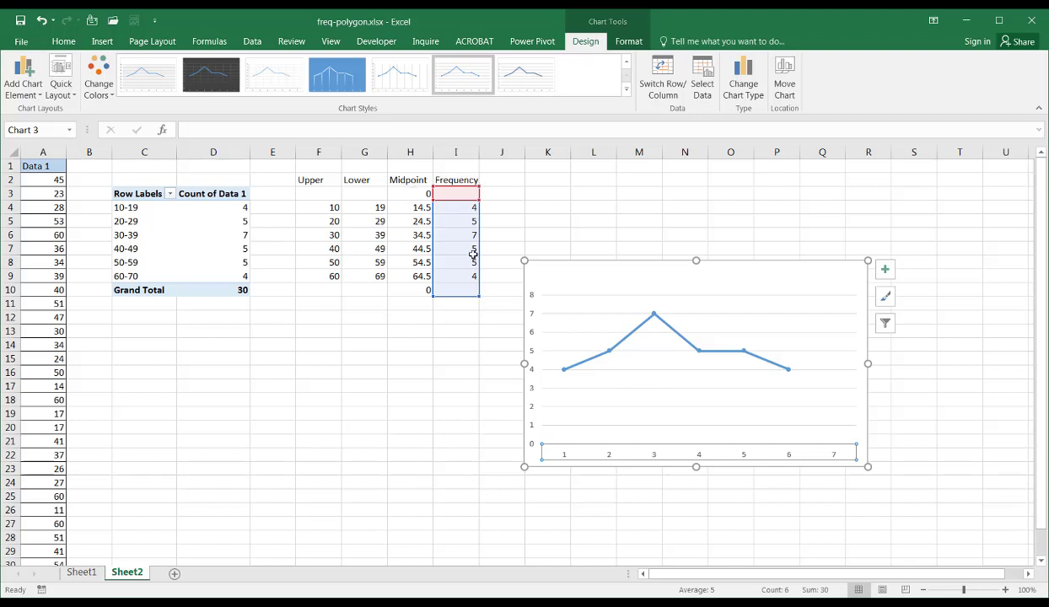
Step: Set the chart's horizontal axis labels to the Midpoint range H3:H10 through Select Data
left_click(634, 381)
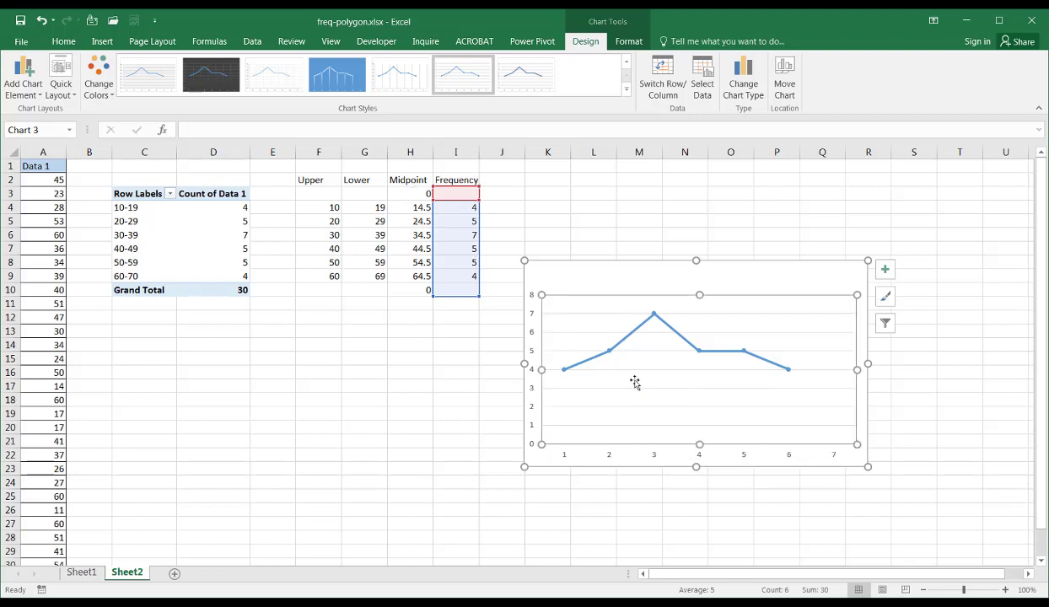
right_click(636, 383)
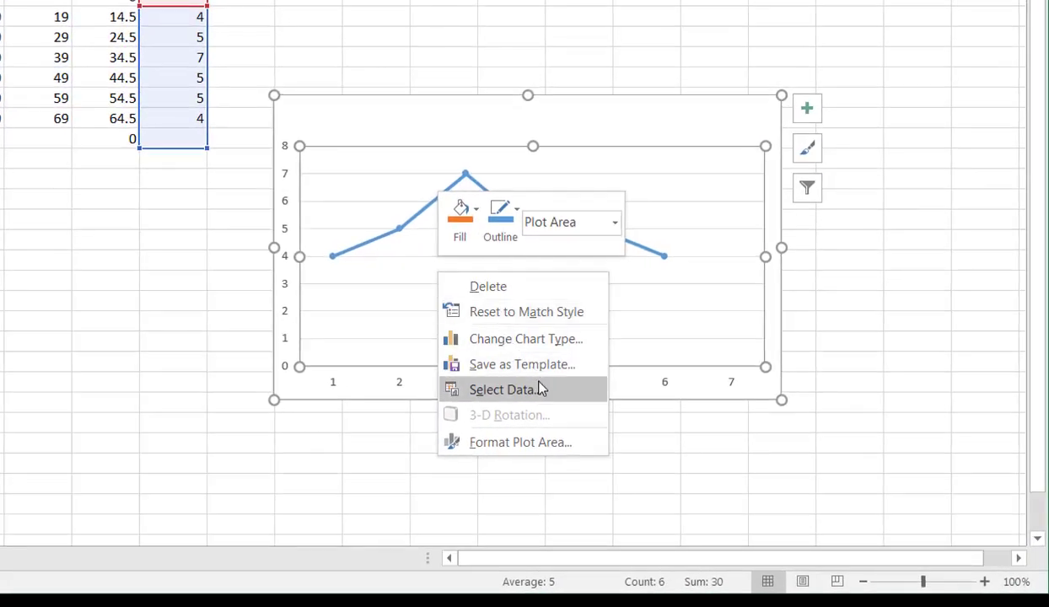
left_click(662, 459)
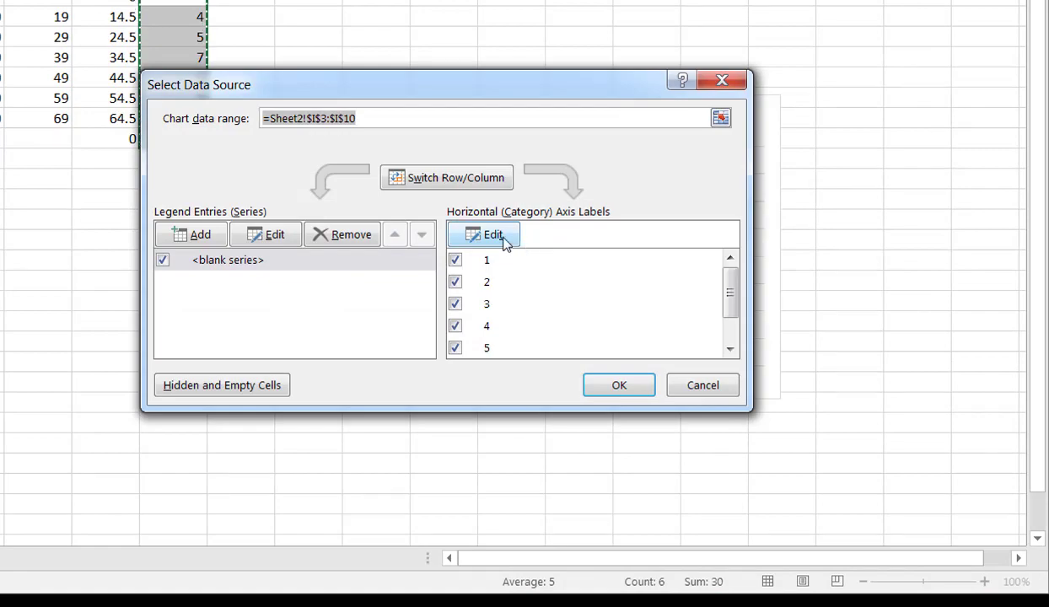
left_click(492, 236)
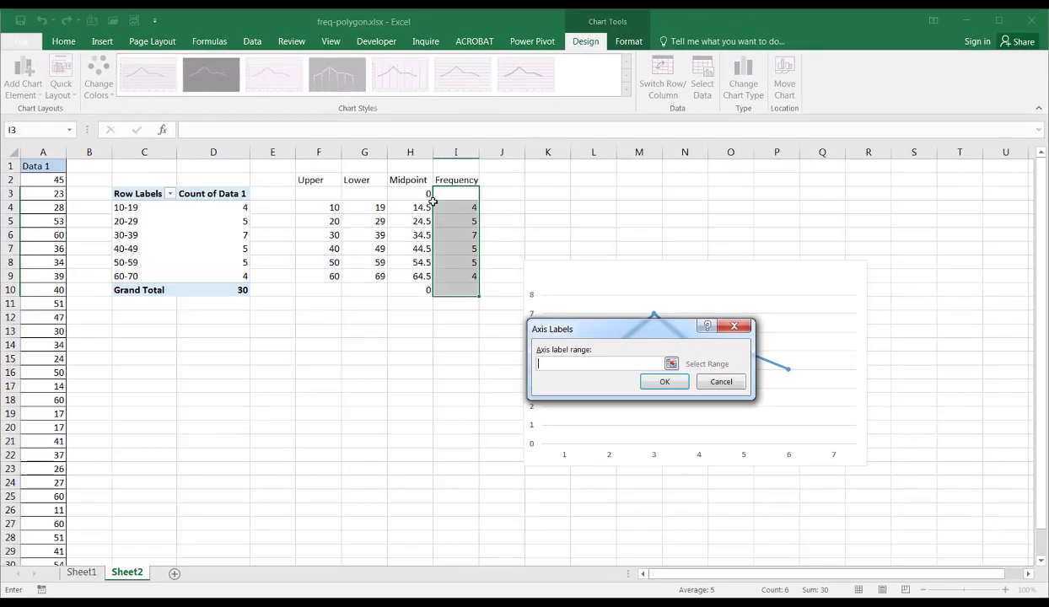
left_click_drag(411, 194, 410, 287)
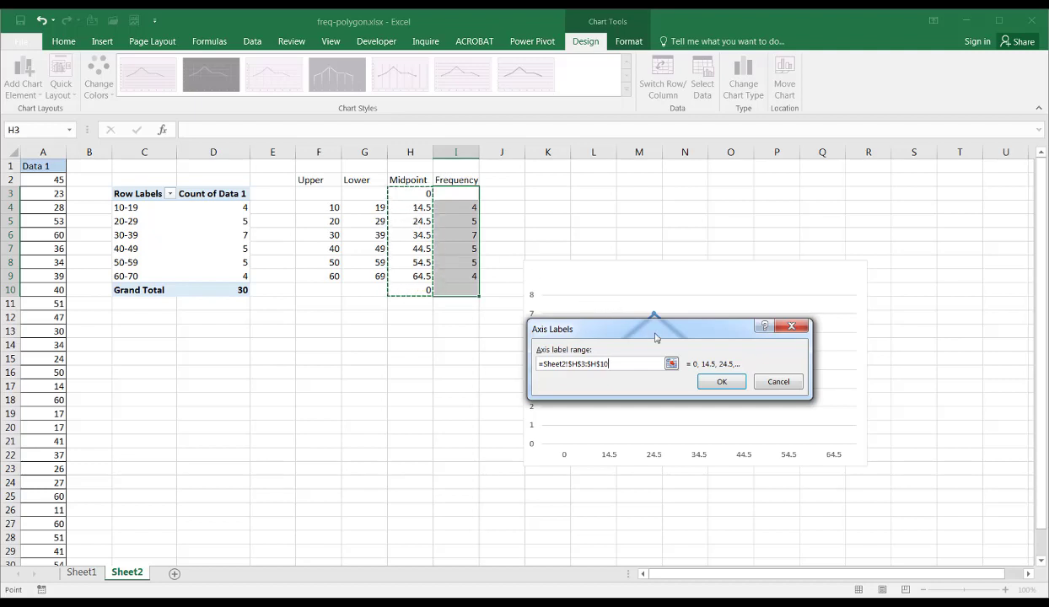
left_click(722, 381)
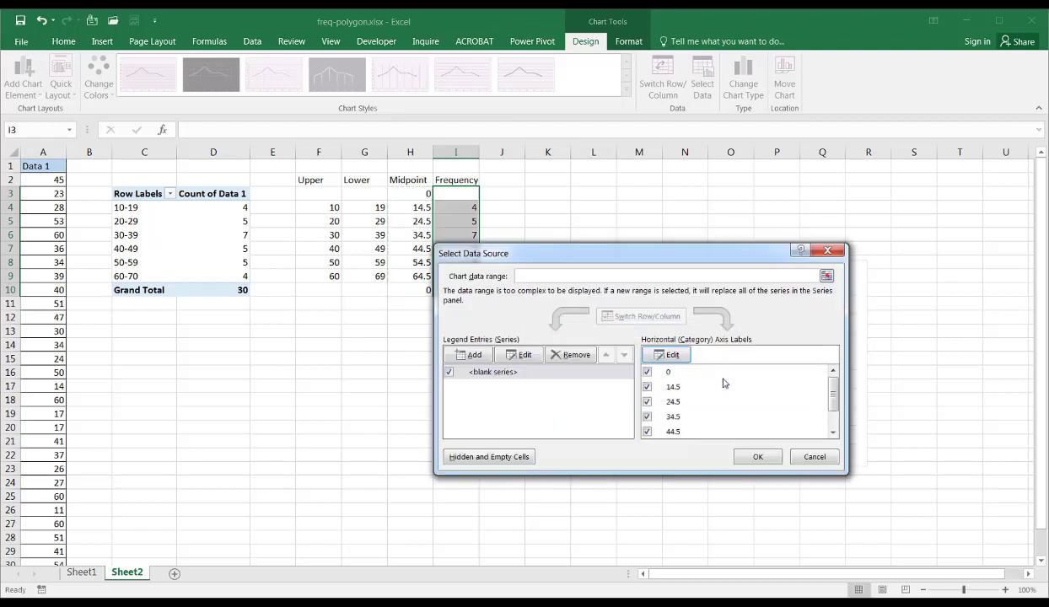
left_click(769, 459)
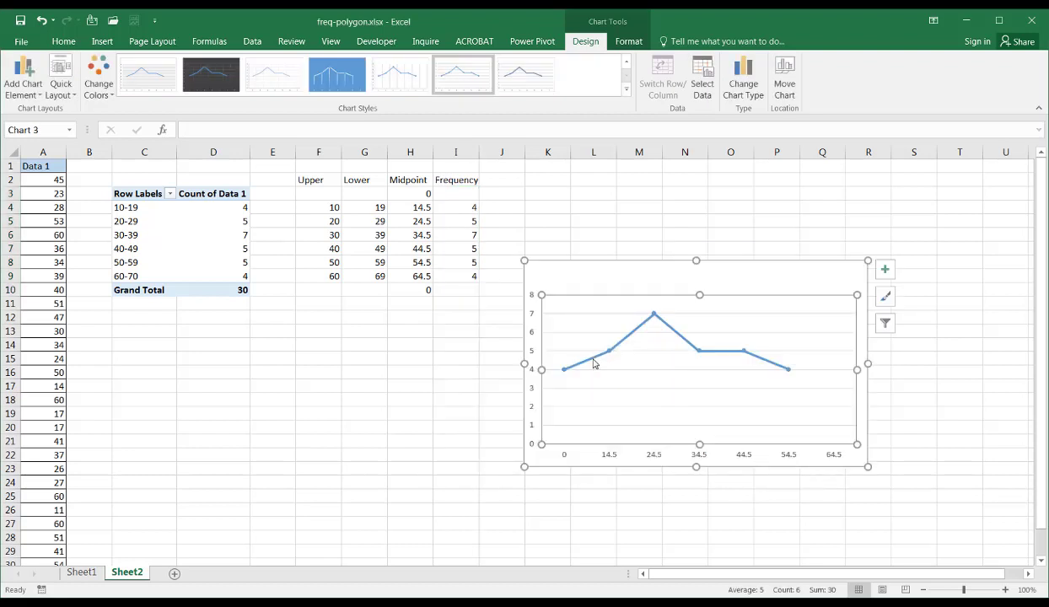
left_click(598, 361)
left_click(666, 494)
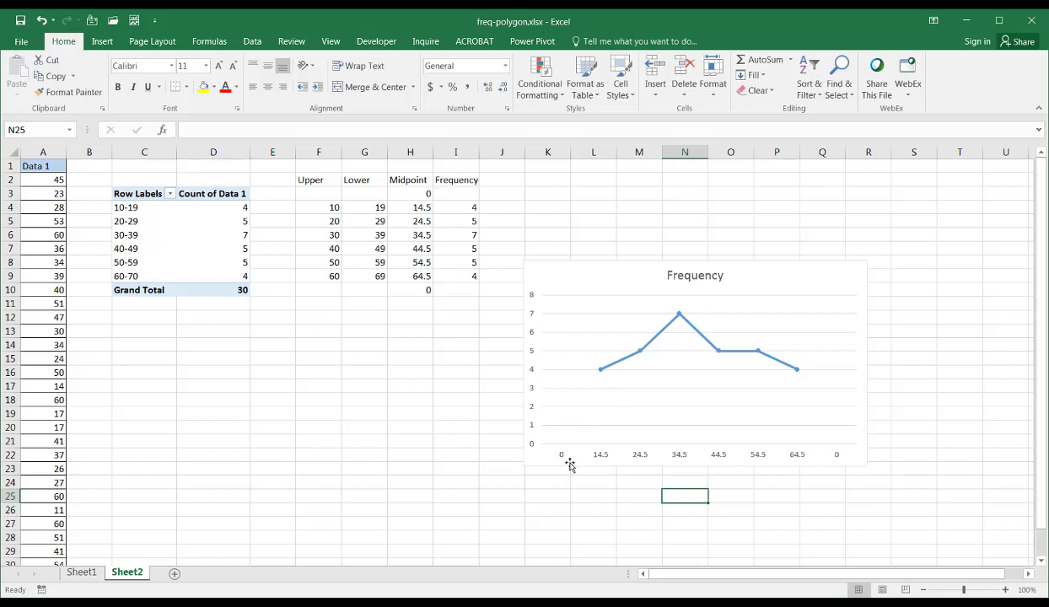
Step: Clear the 0s from H3 and H10 and enter 0 in Frequency cells I3 and I10
left_click(415, 195)
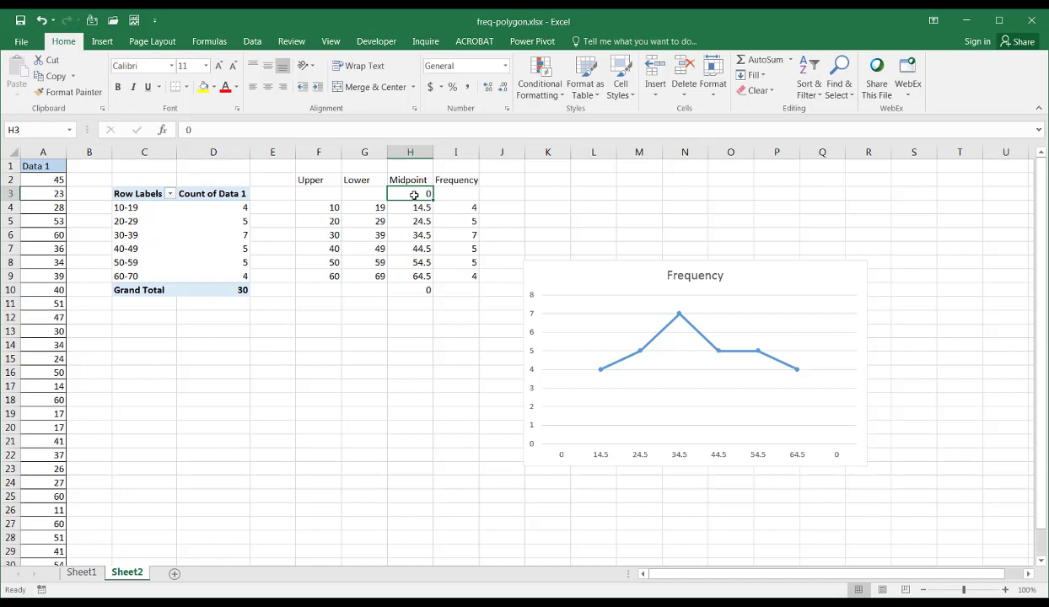
left_click(420, 291)
key("Delete")
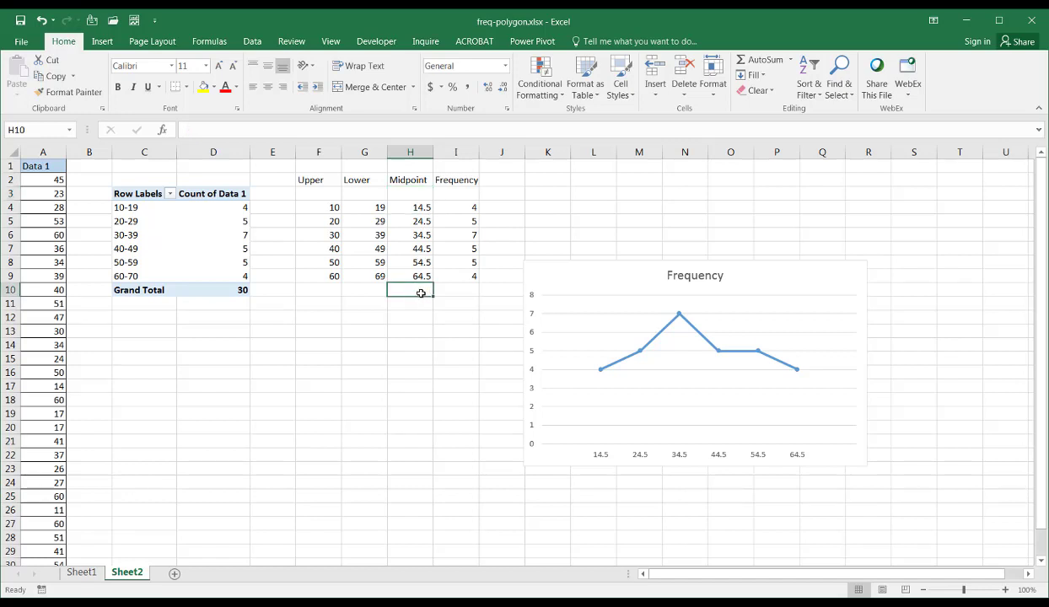
left_click(459, 193)
type("0")
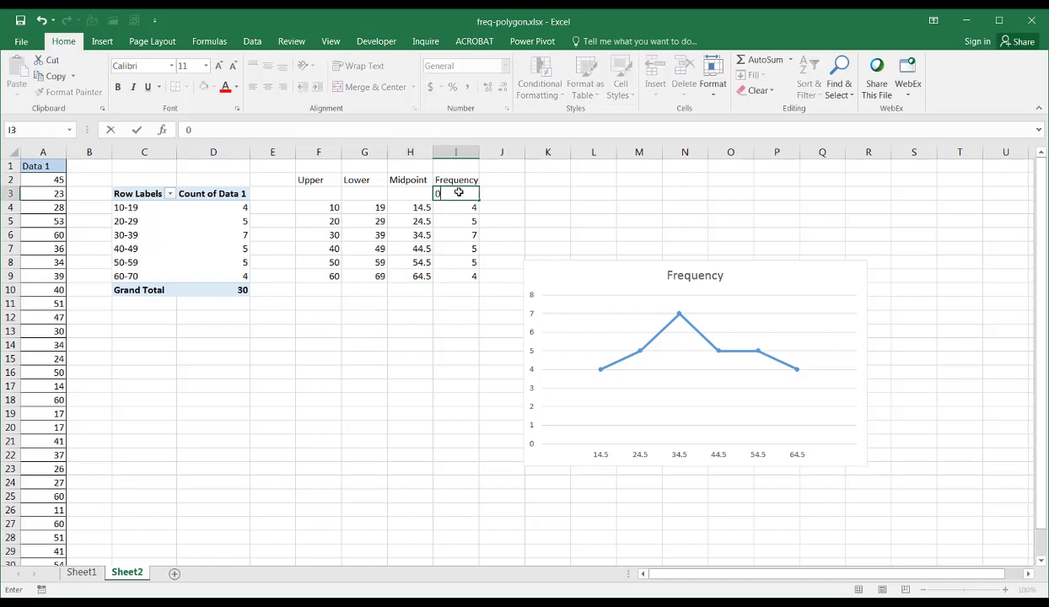
left_click(456, 289)
type("0")
key("Return")
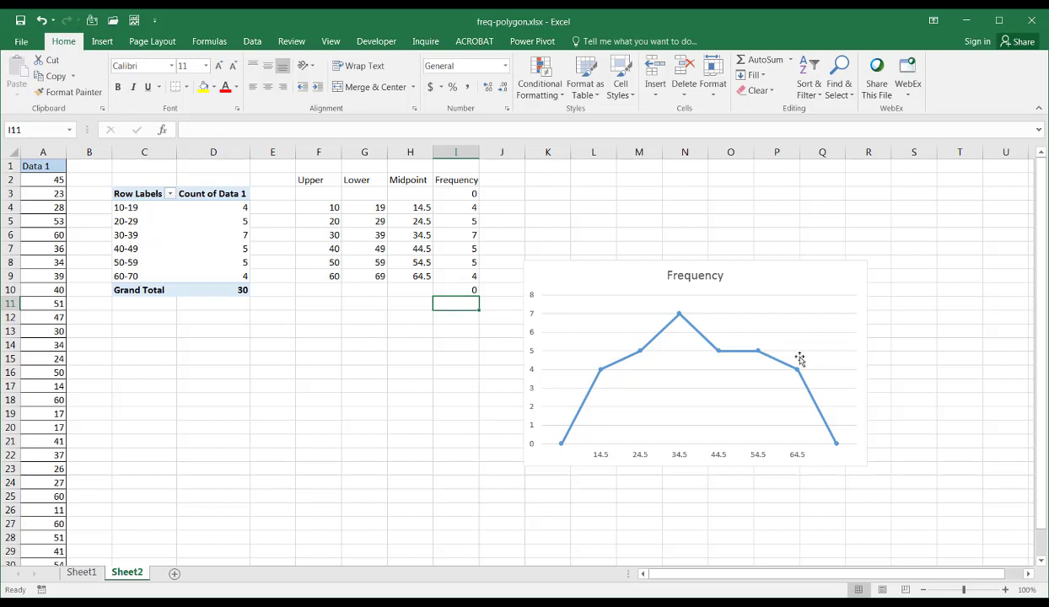
left_click(828, 321)
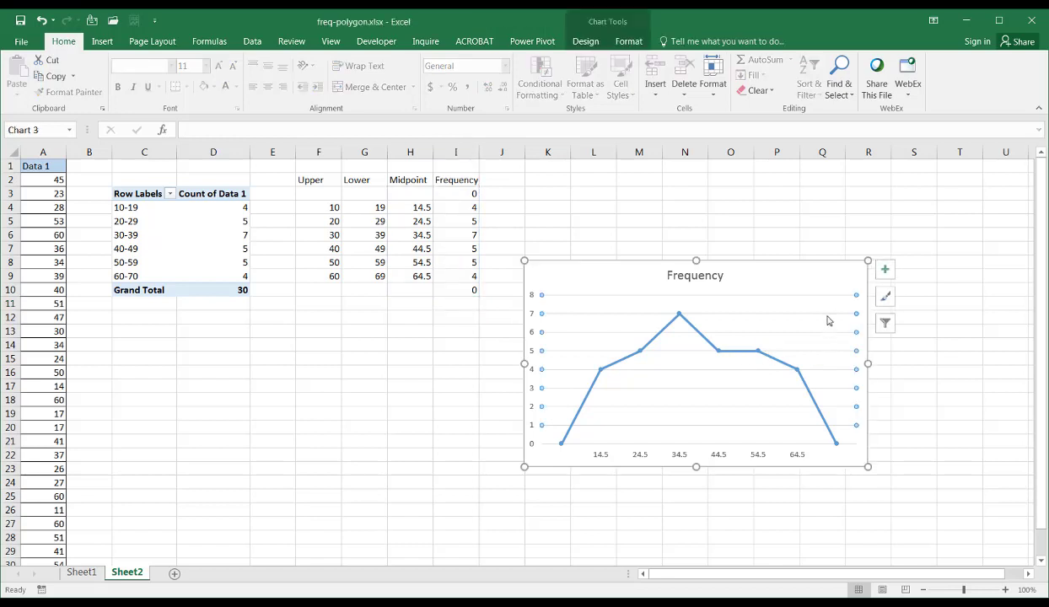
left_click(827, 319)
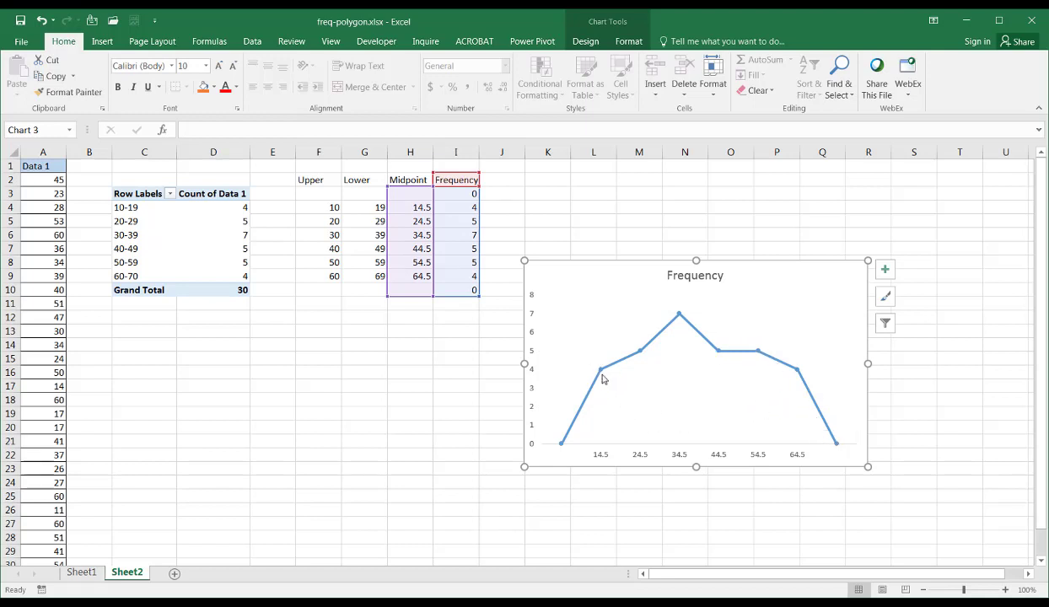
Step: Add data labels to the Frequency series and set their position to Above
left_click(602, 372)
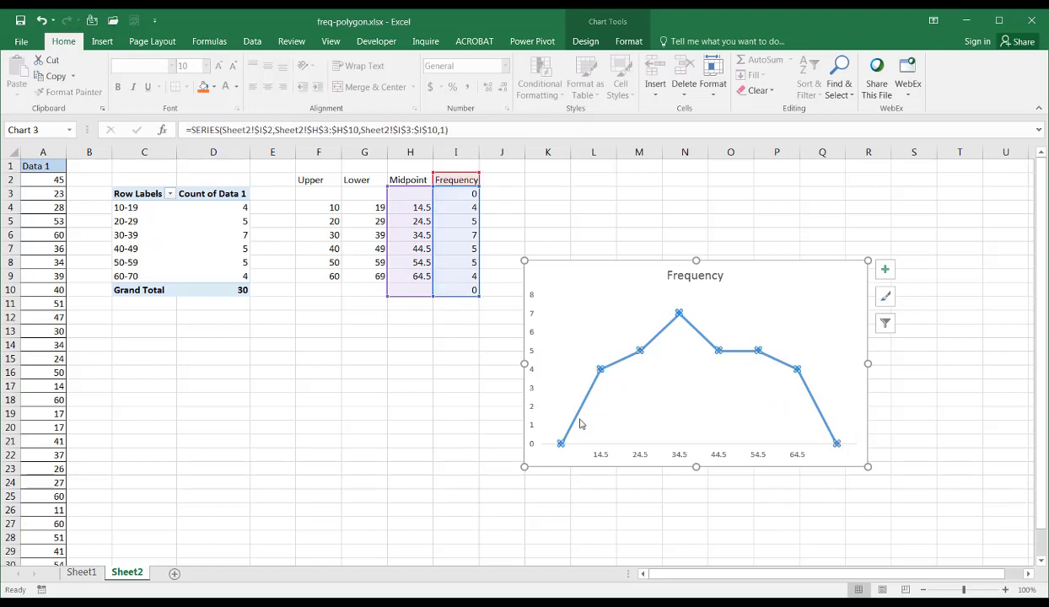
right_click(601, 369)
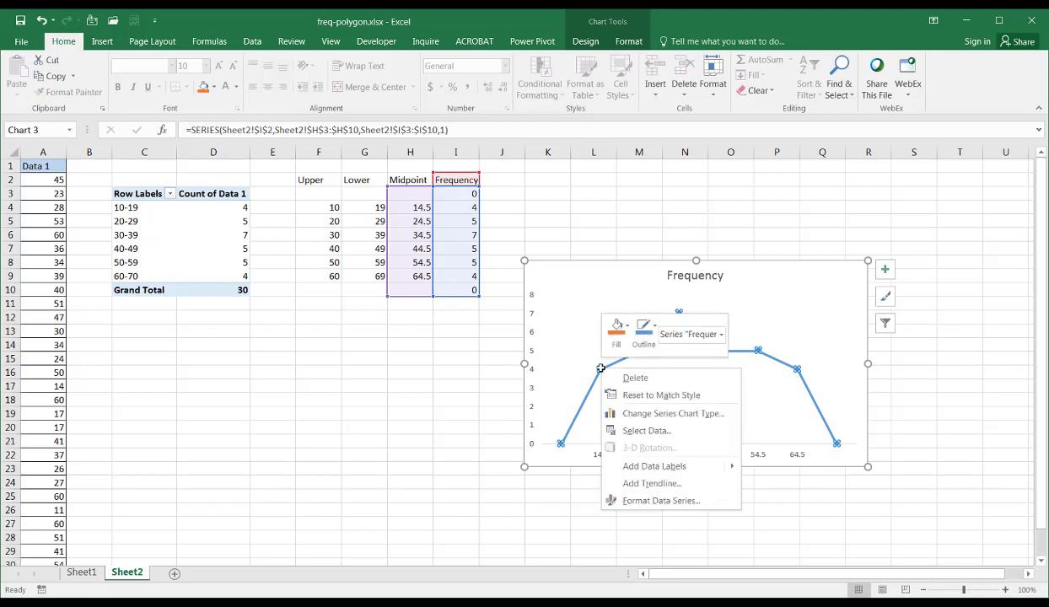
mouse_move(717, 467)
left_click(769, 469)
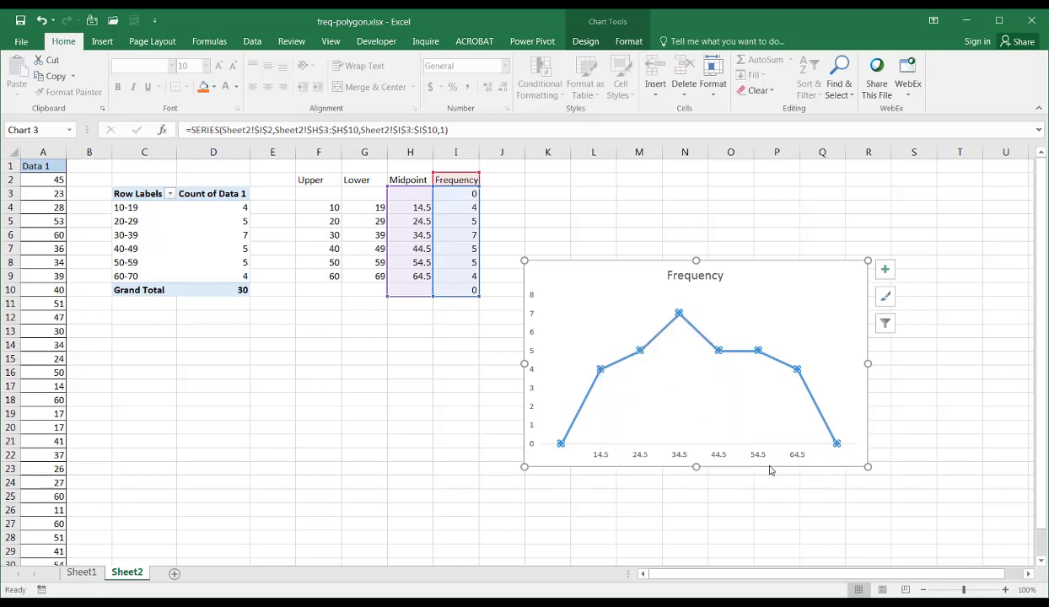
left_click(612, 373)
right_click(612, 371)
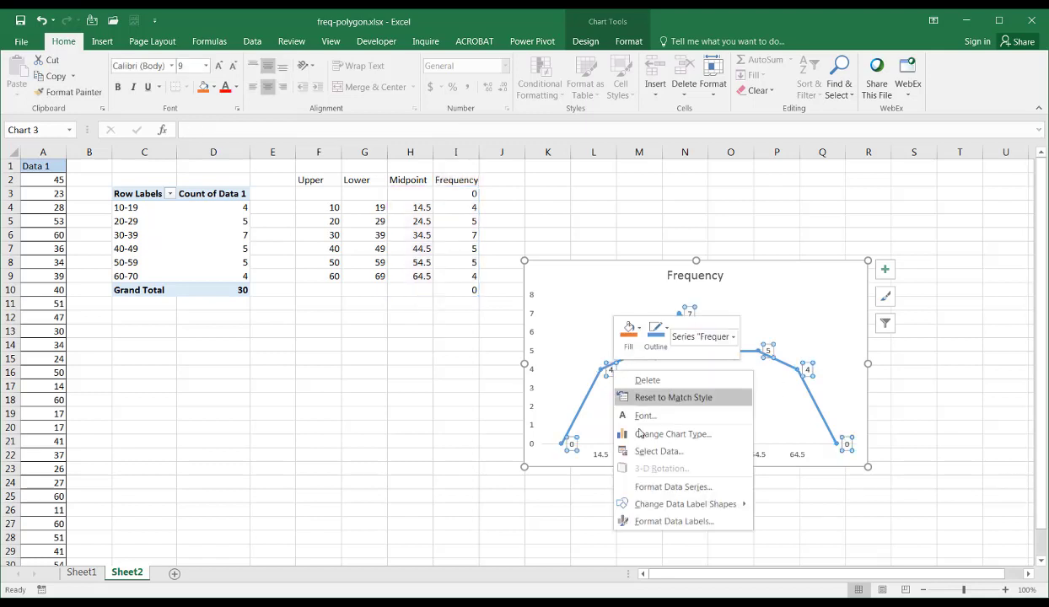
left_click(682, 522)
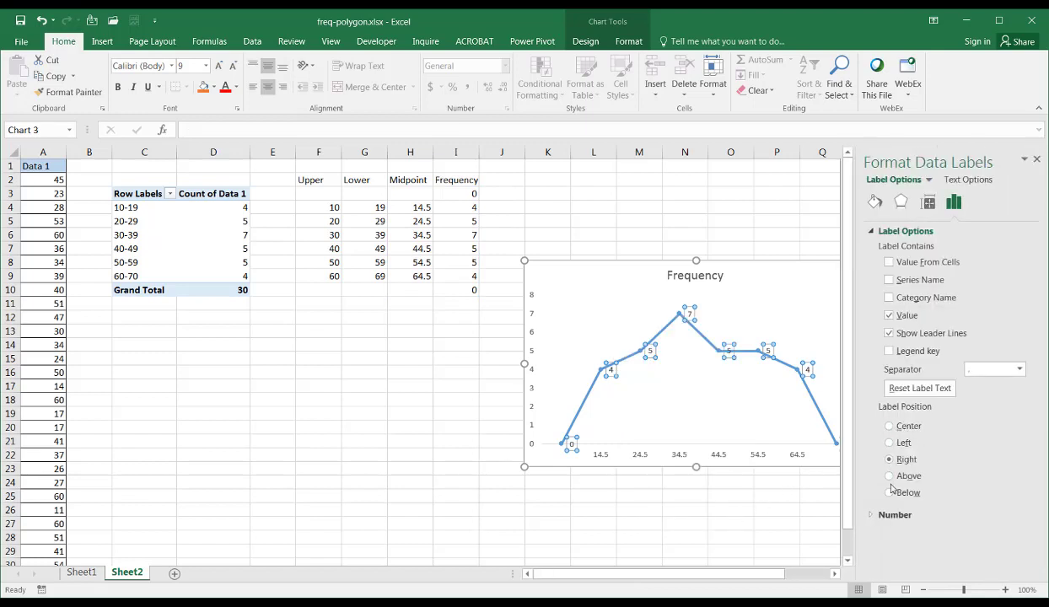
left_click(891, 478)
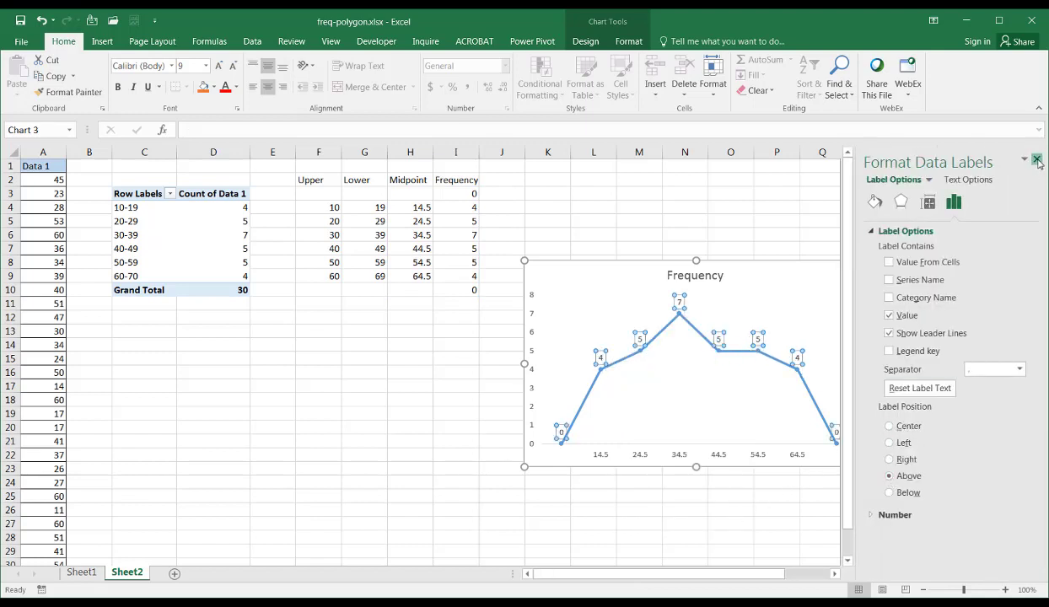
left_click(732, 524)
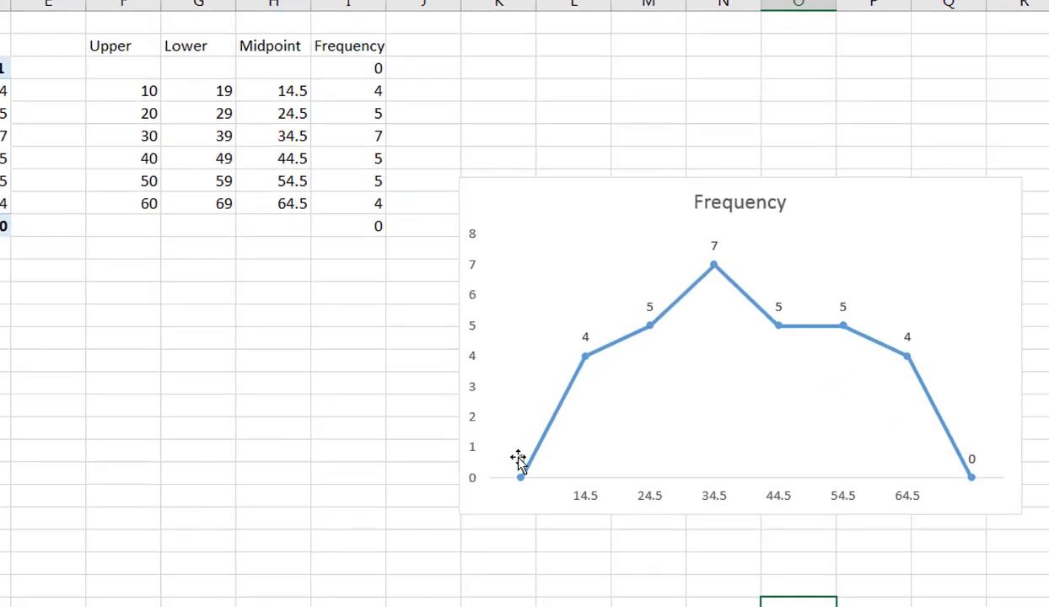
Step: Delete the 0 data labels on the first and last points
left_click(561, 431)
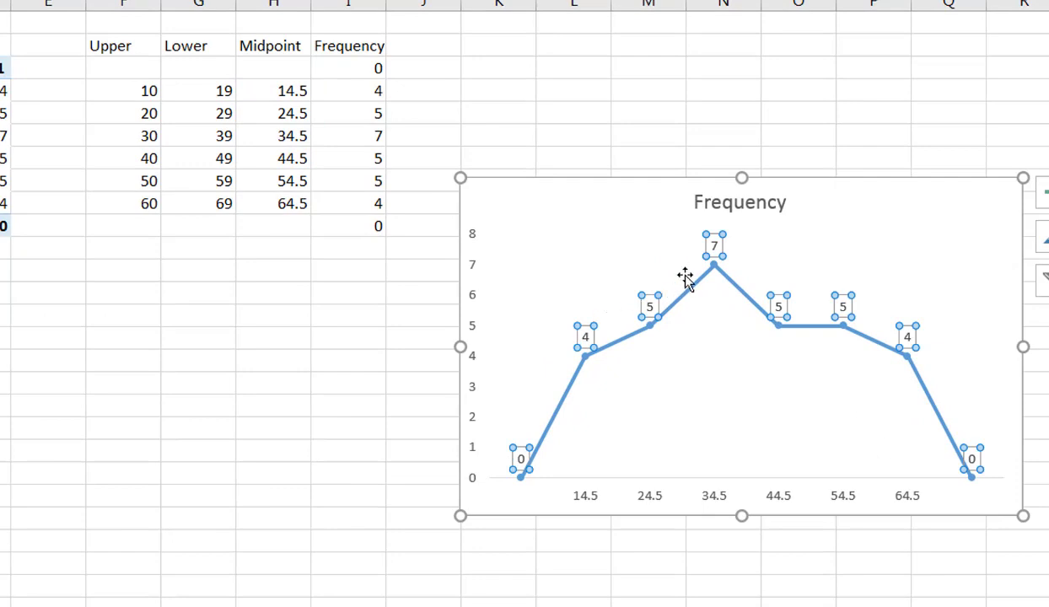
left_click(518, 449)
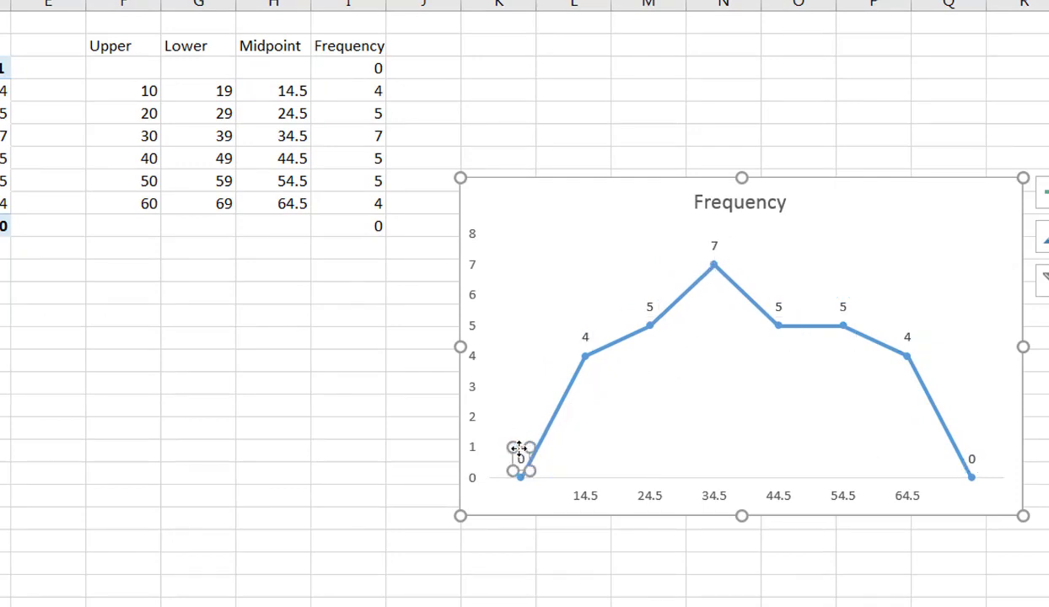
key("Delete")
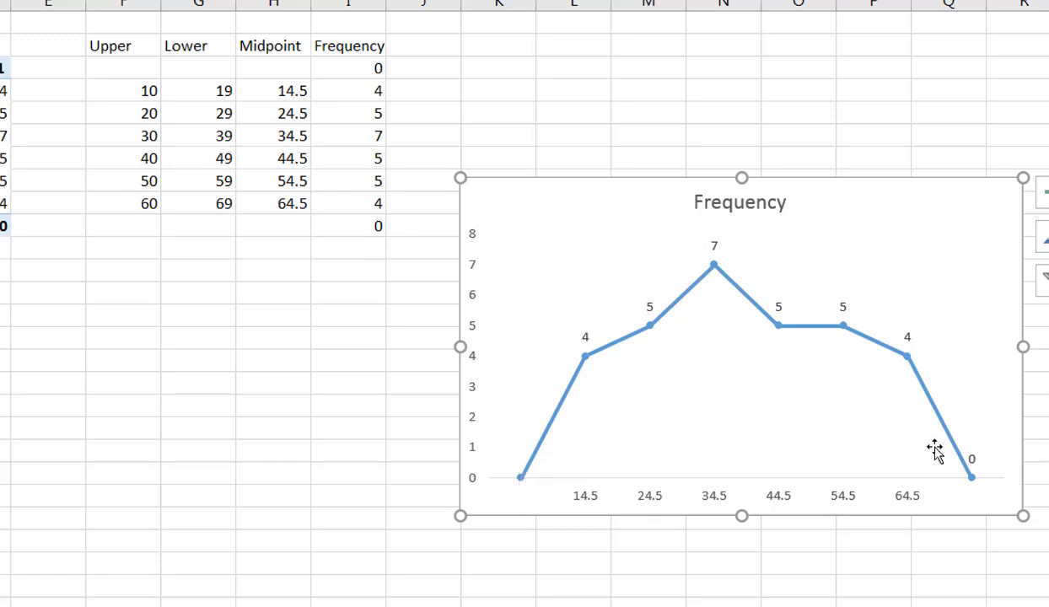
left_click(966, 455)
key("Delete")
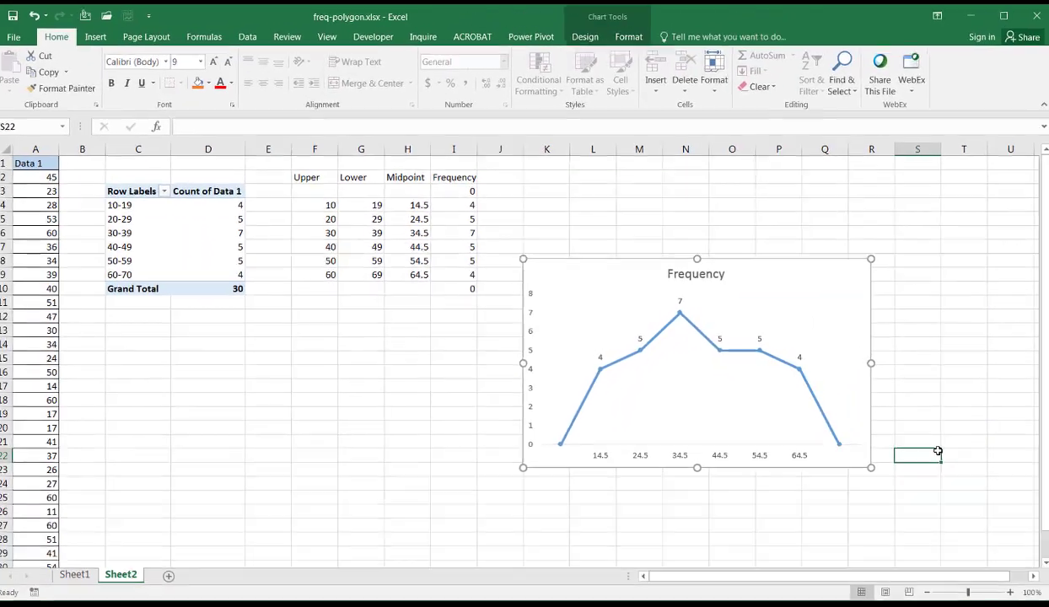
left_click(938, 452)
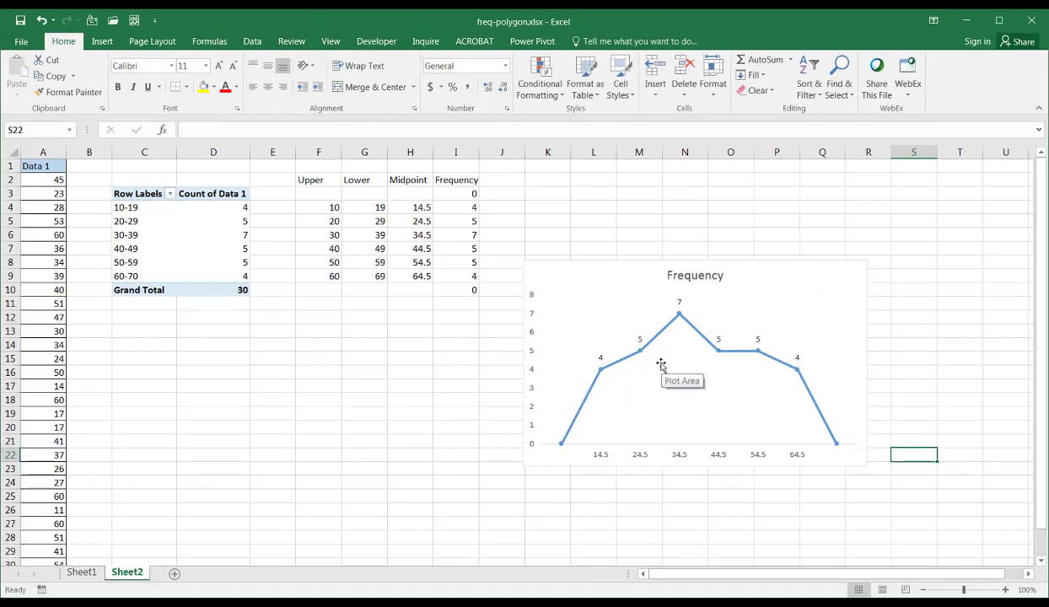
Step: Append 'Polygon' to the chart title so it reads 'Frequency Polygon'
left_click(696, 274)
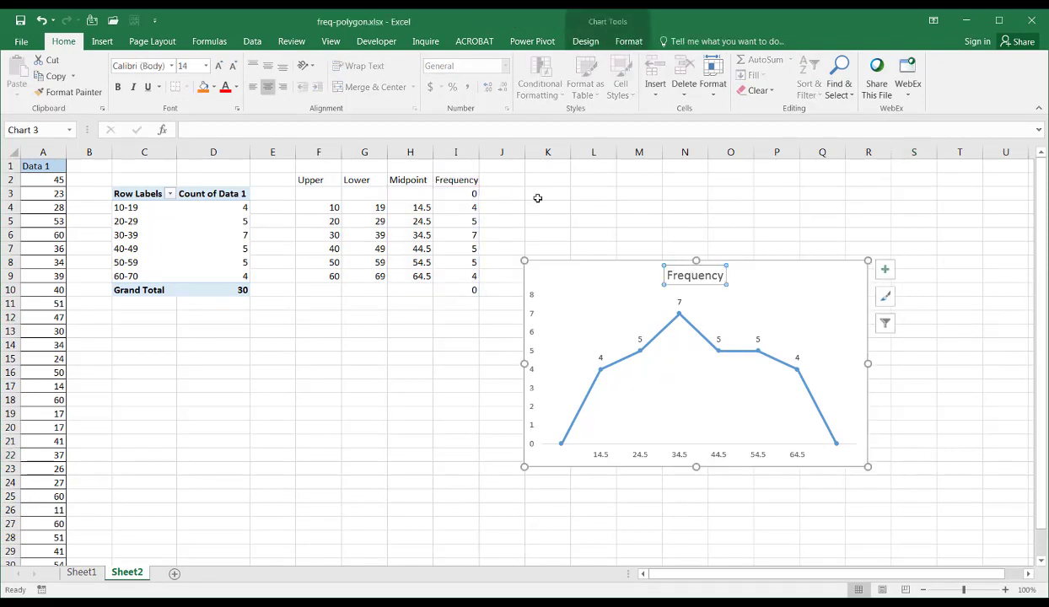
left_click(723, 274)
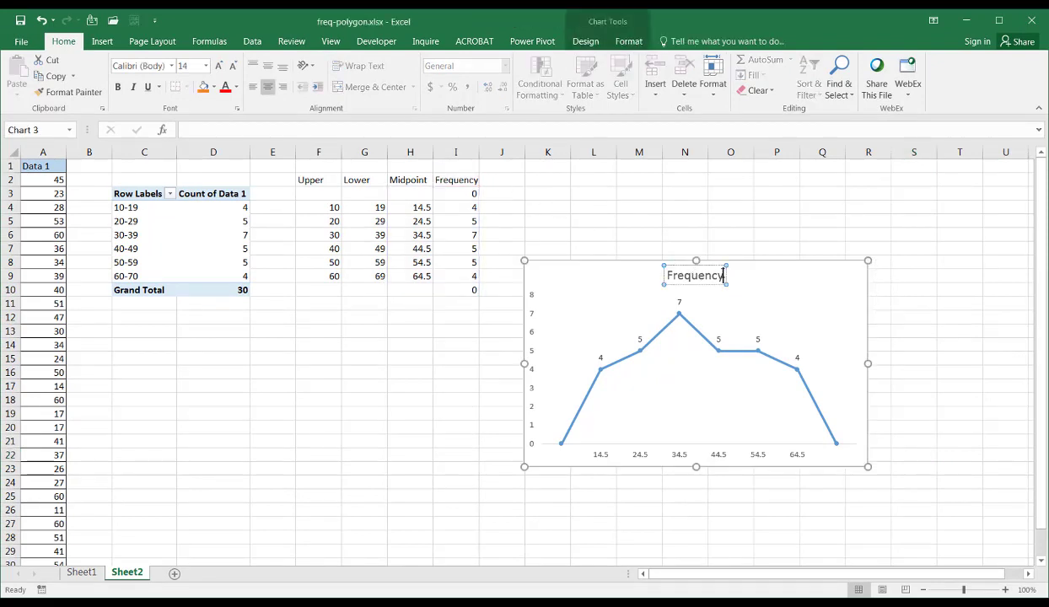
type("Po")
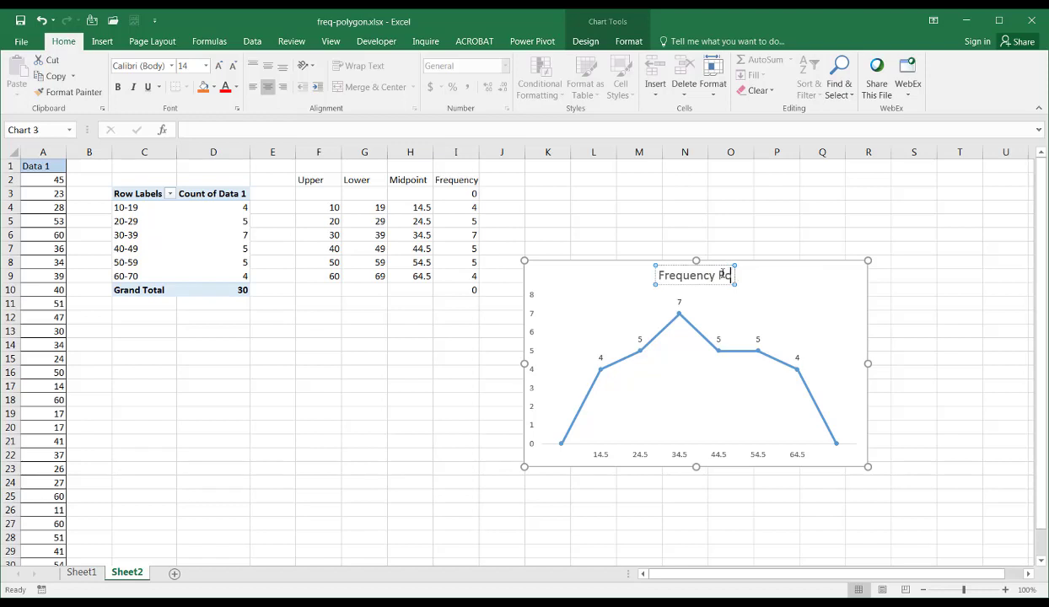
type("lygon")
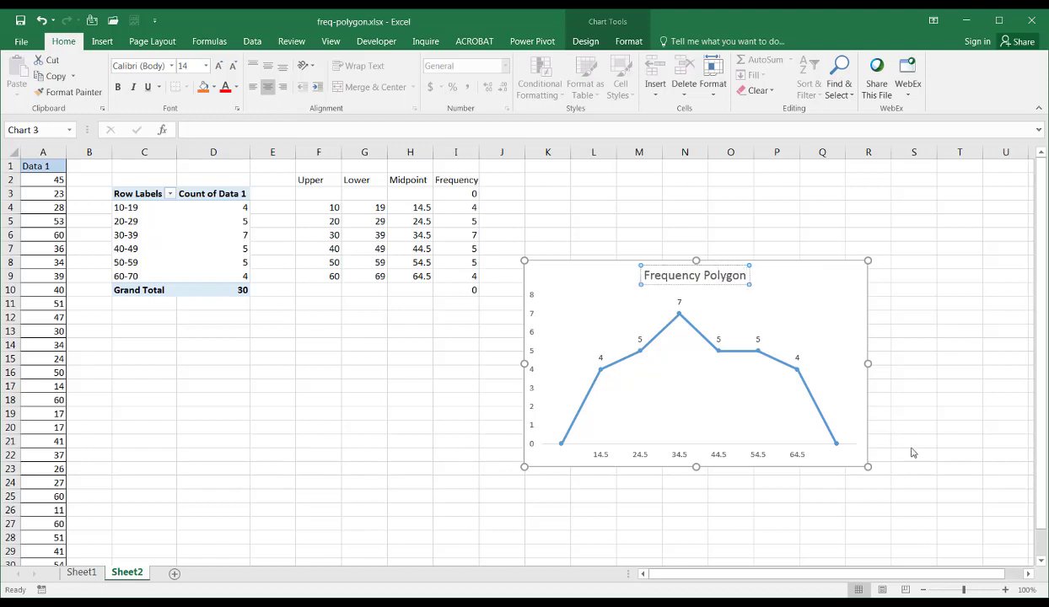
left_click(911, 453)
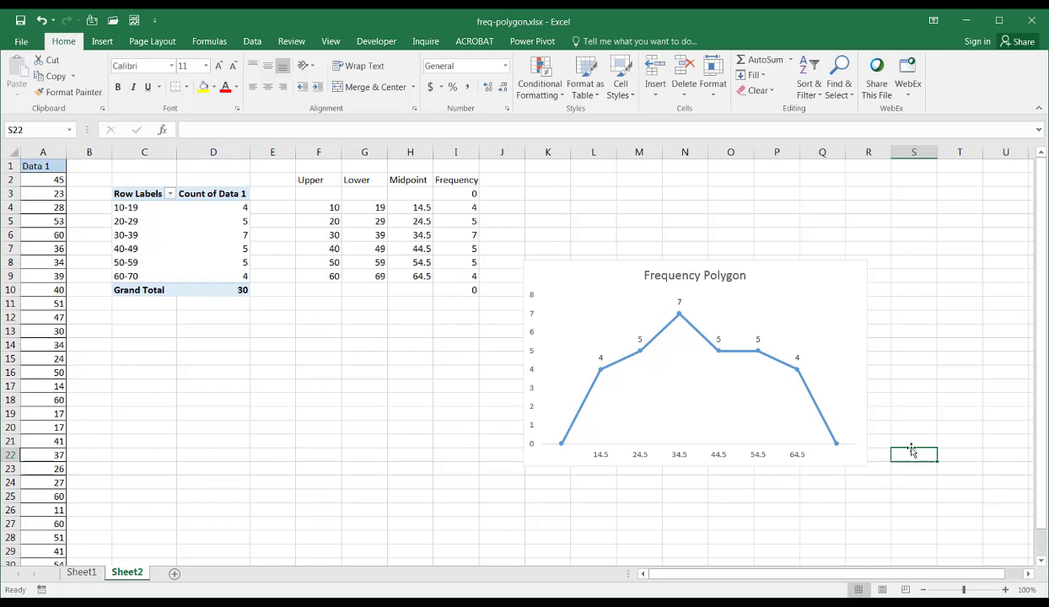
left_click(603, 459)
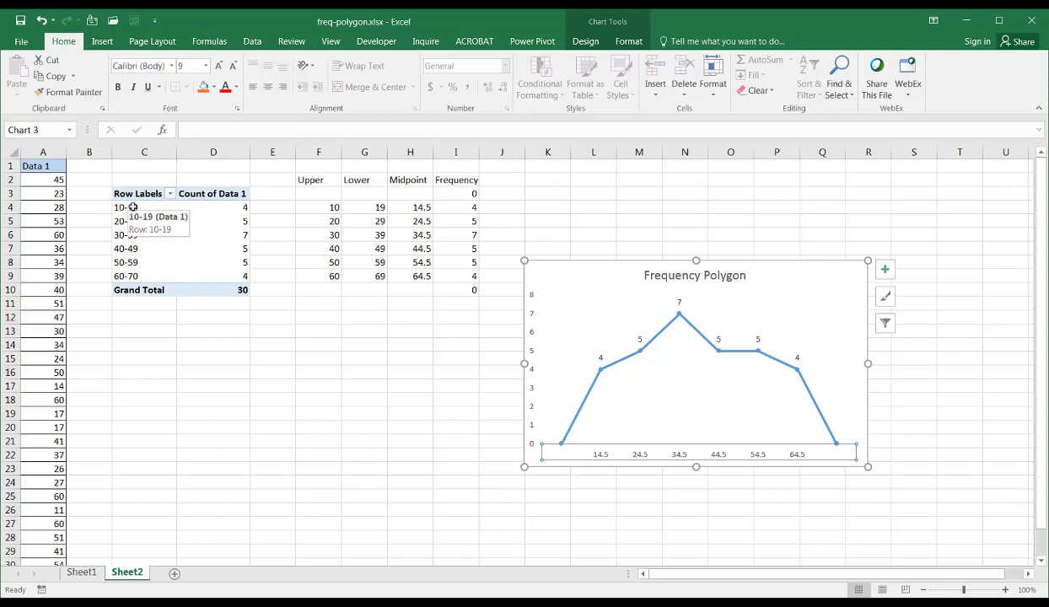
left_click(621, 509)
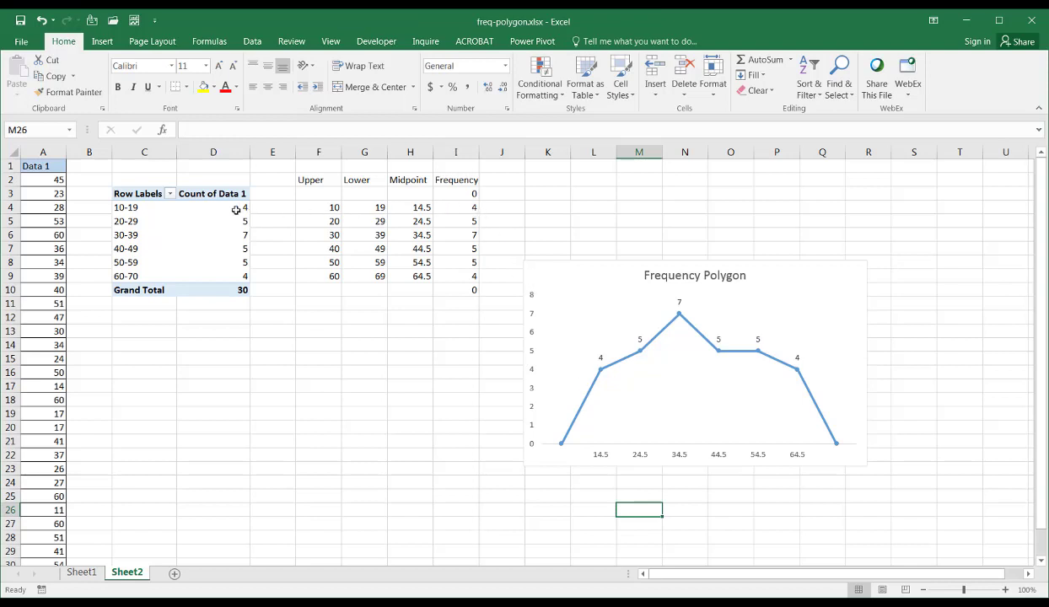
left_click_drag(230, 205, 235, 271)
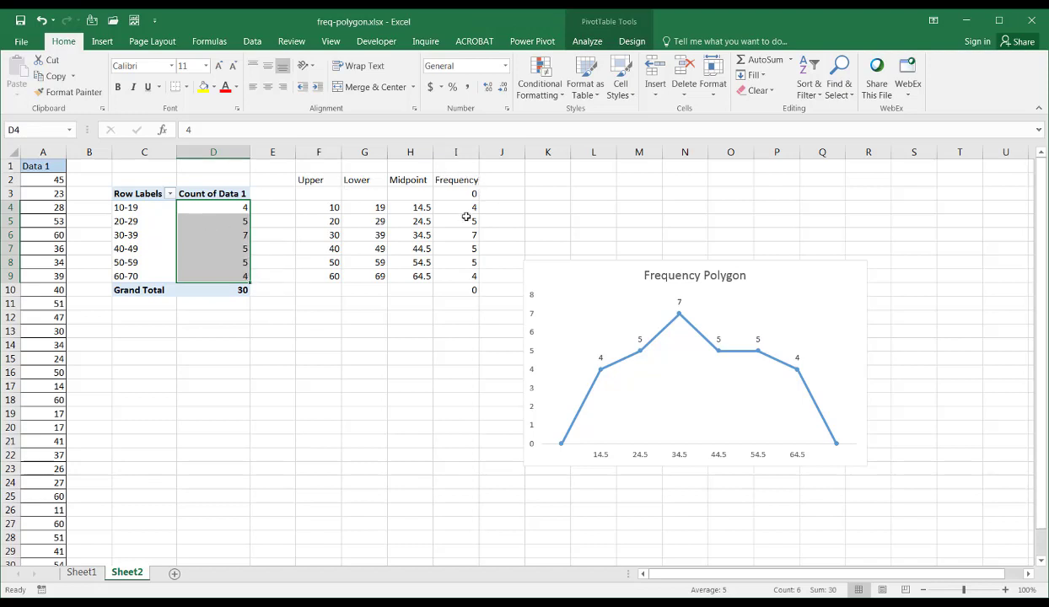
left_click_drag(464, 208, 464, 274)
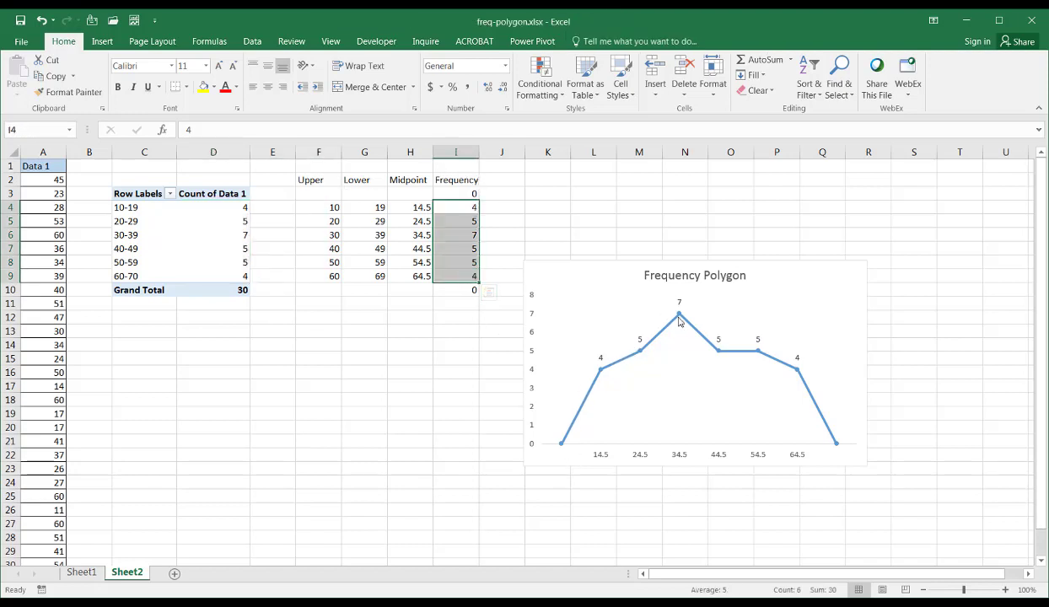
left_click(941, 426)
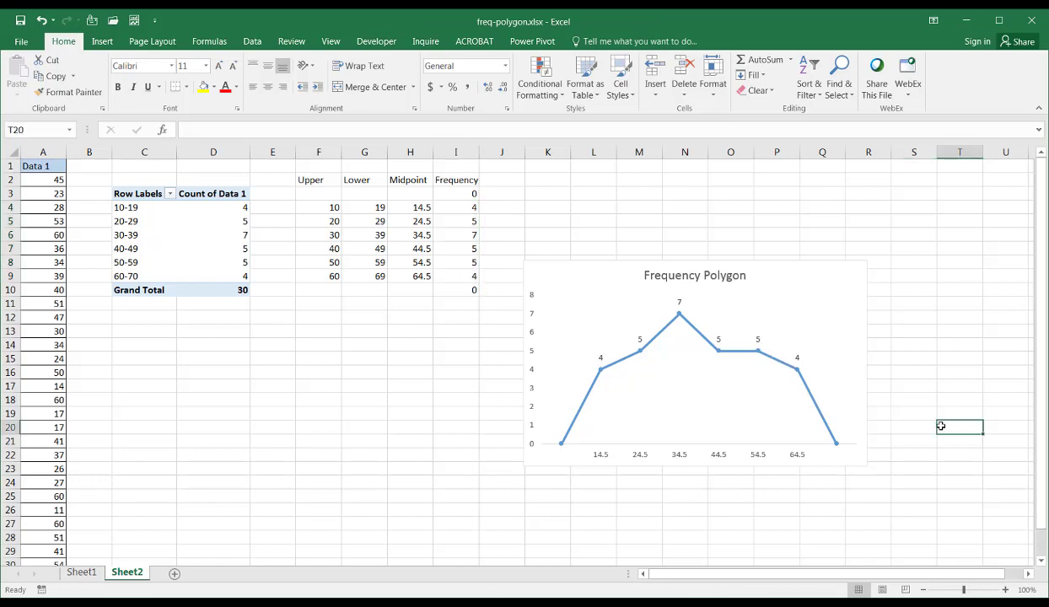